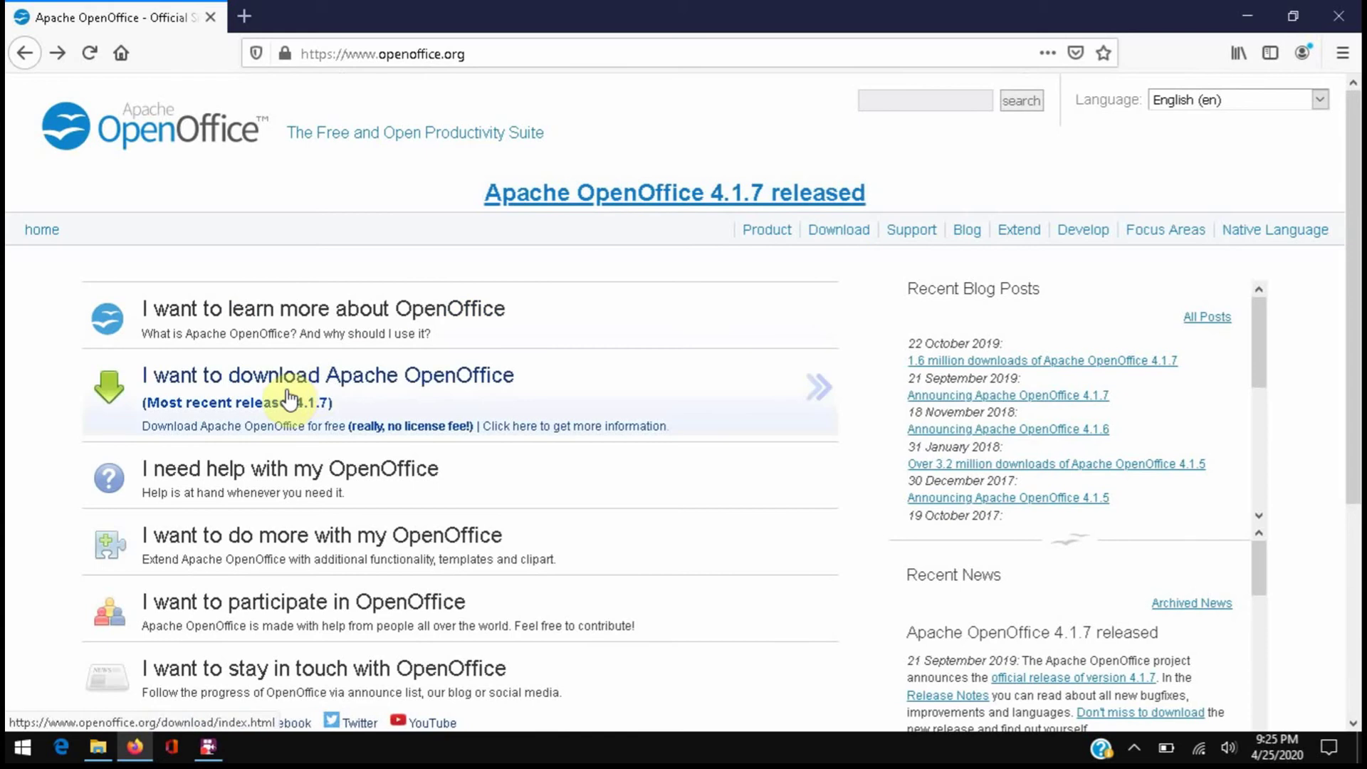
# Step: Open the OpenOffice download page and confirm release 4.1.7 stays selected for Windows English (US)
pyautogui.click(288, 400)
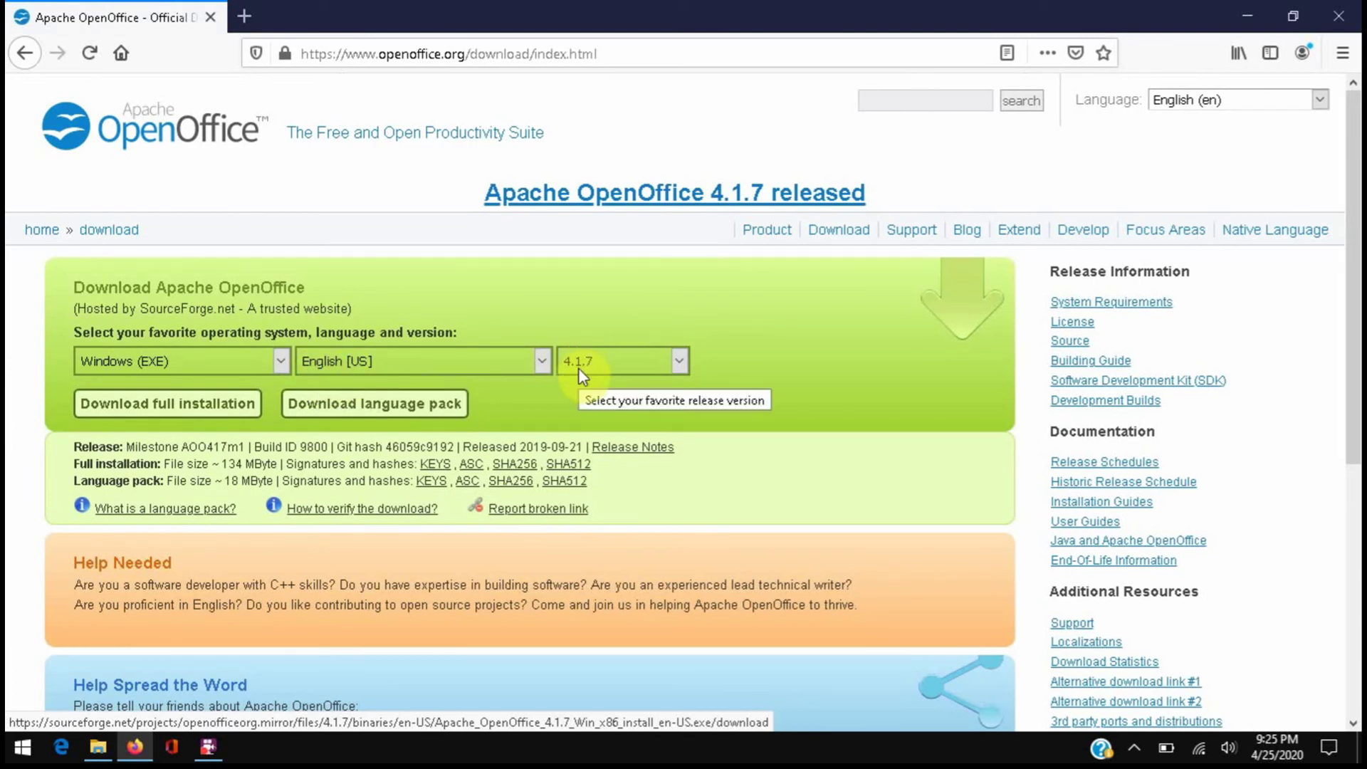
pyautogui.click(680, 363)
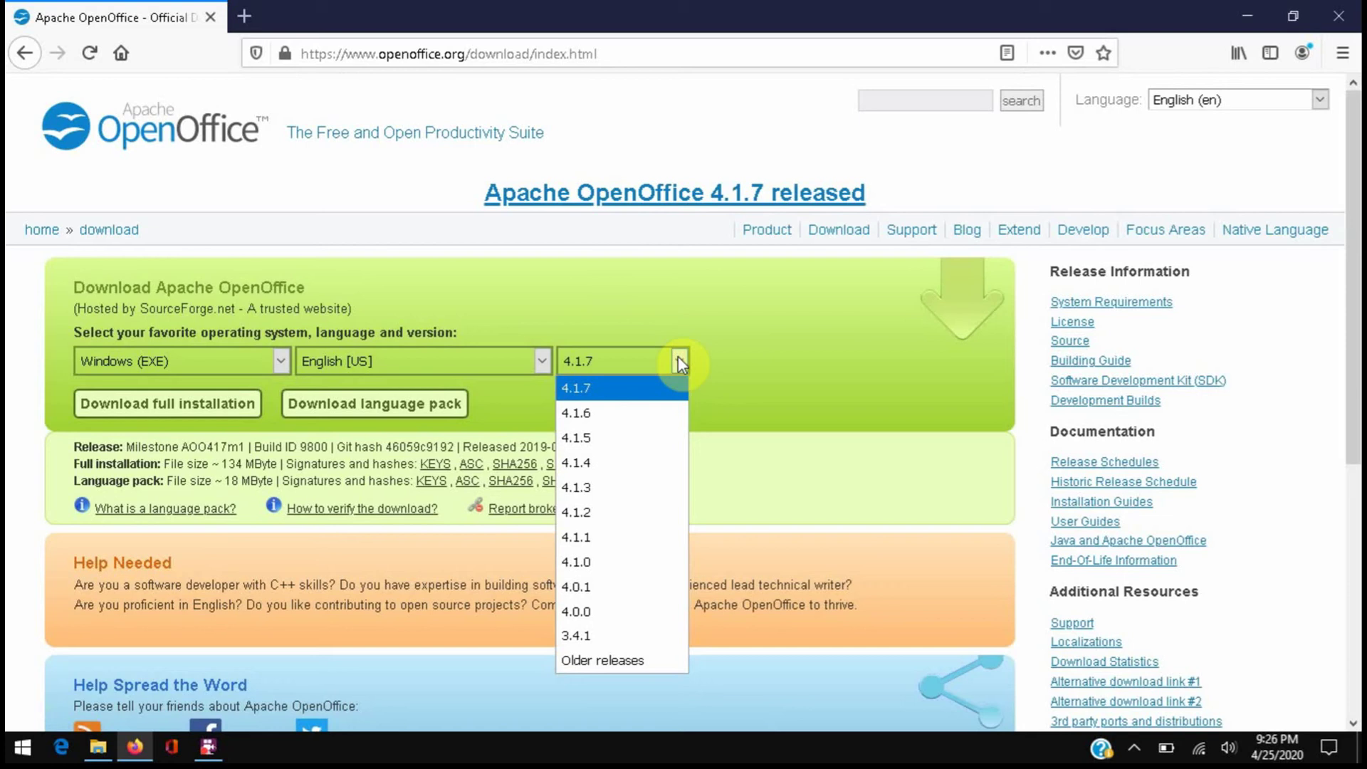
pyautogui.click(724, 379)
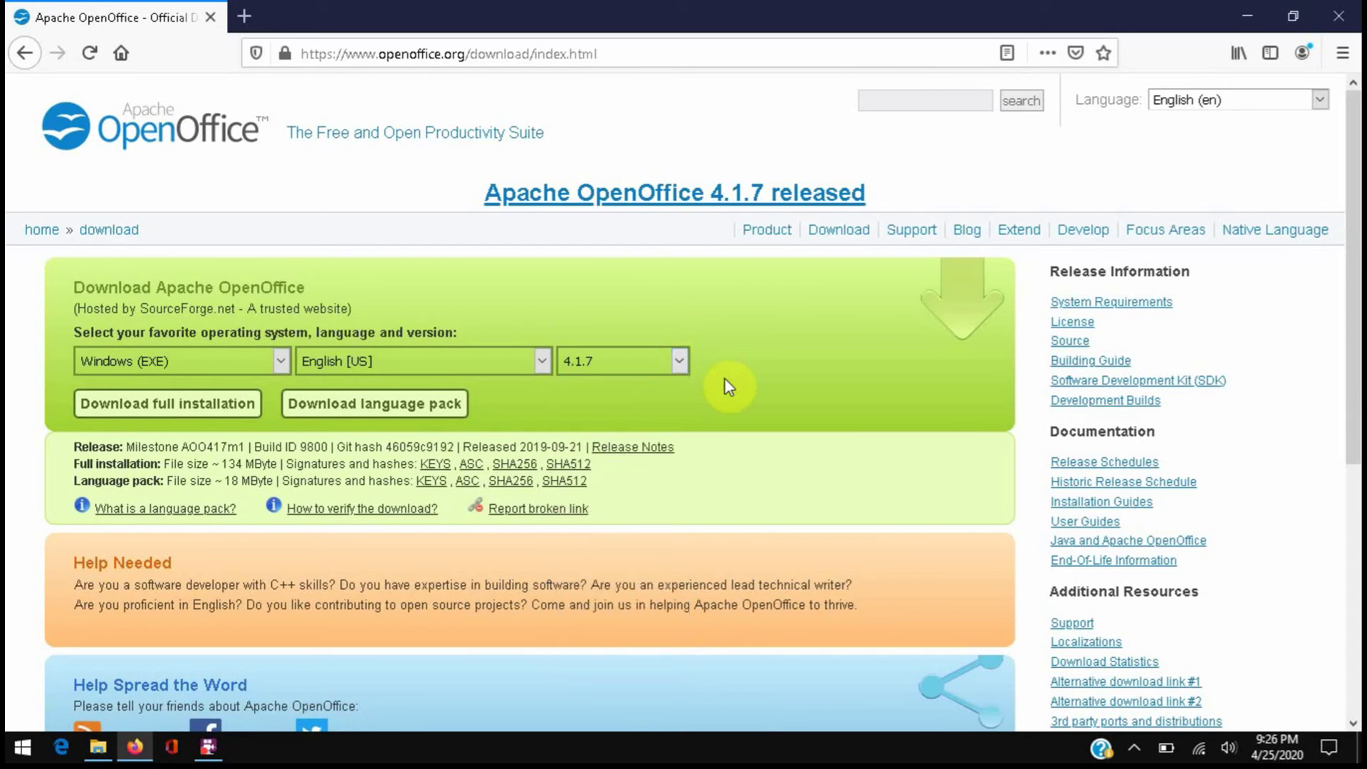
pyautogui.click(229, 413)
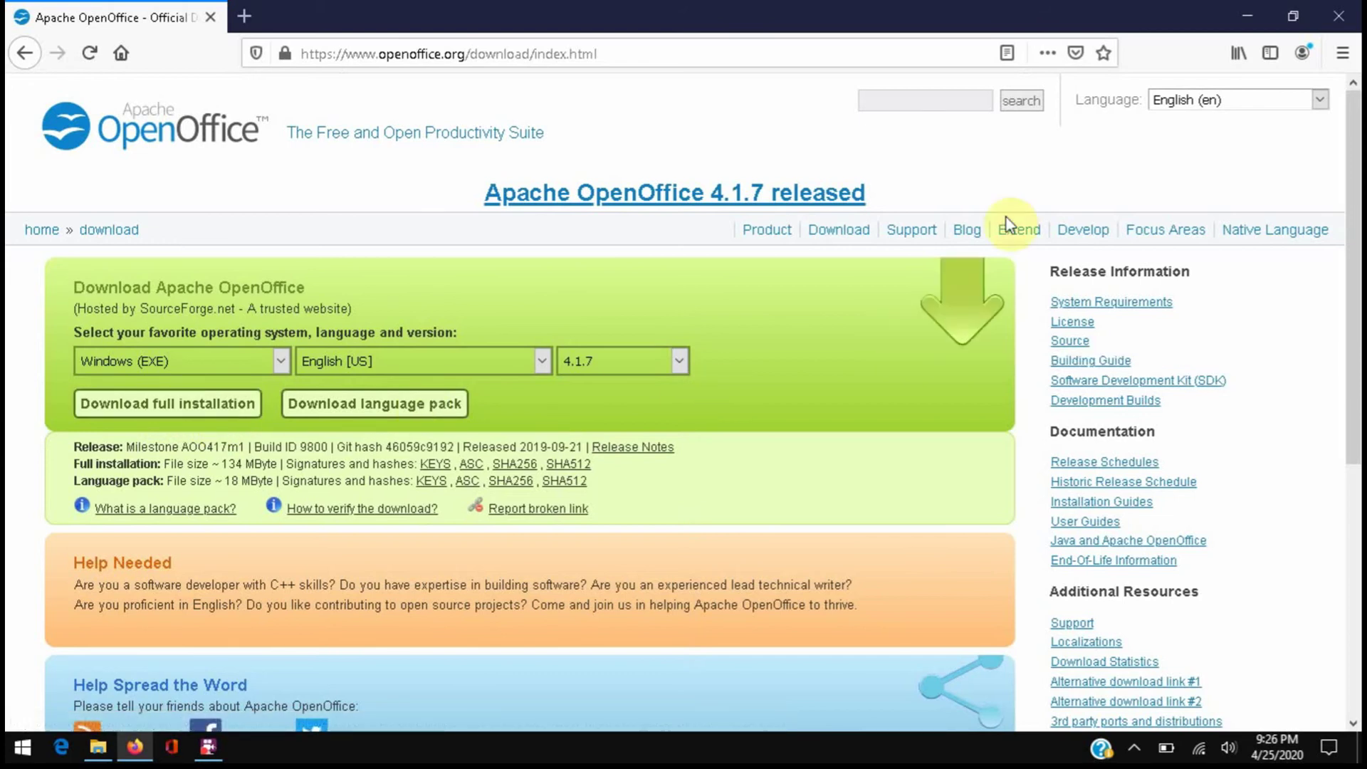
# Step: Launch OpenOffice from its desktop shortcut and start a new Writer text document
pyautogui.click(1246, 16)
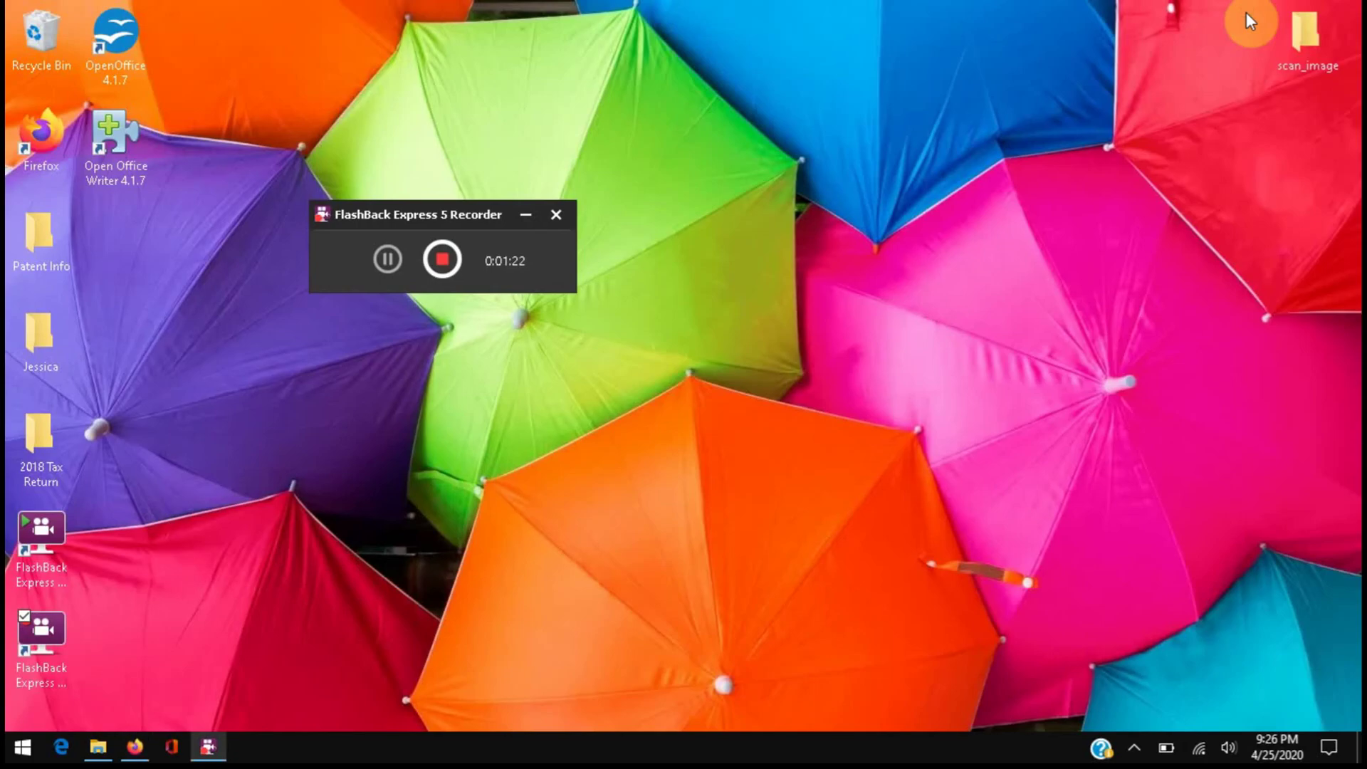
pyautogui.click(524, 211)
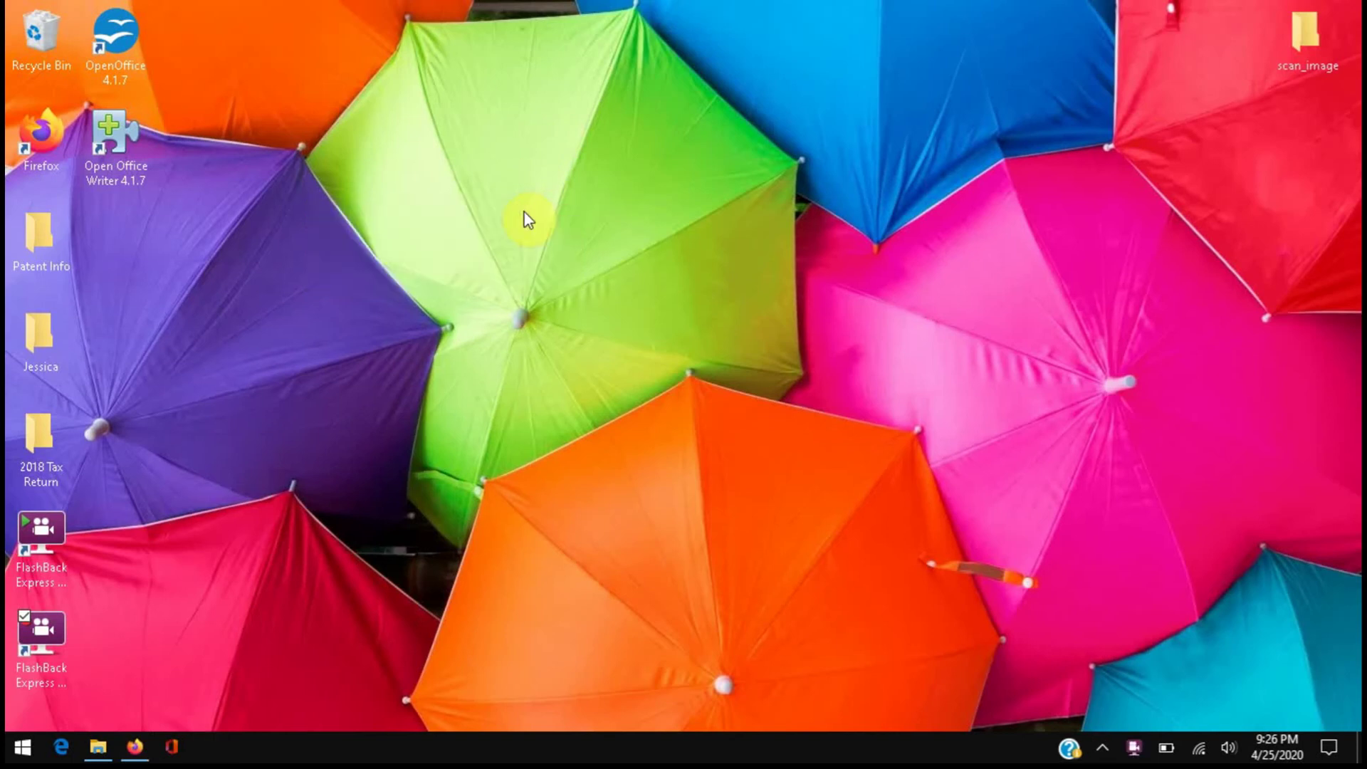
pyautogui.click(118, 43)
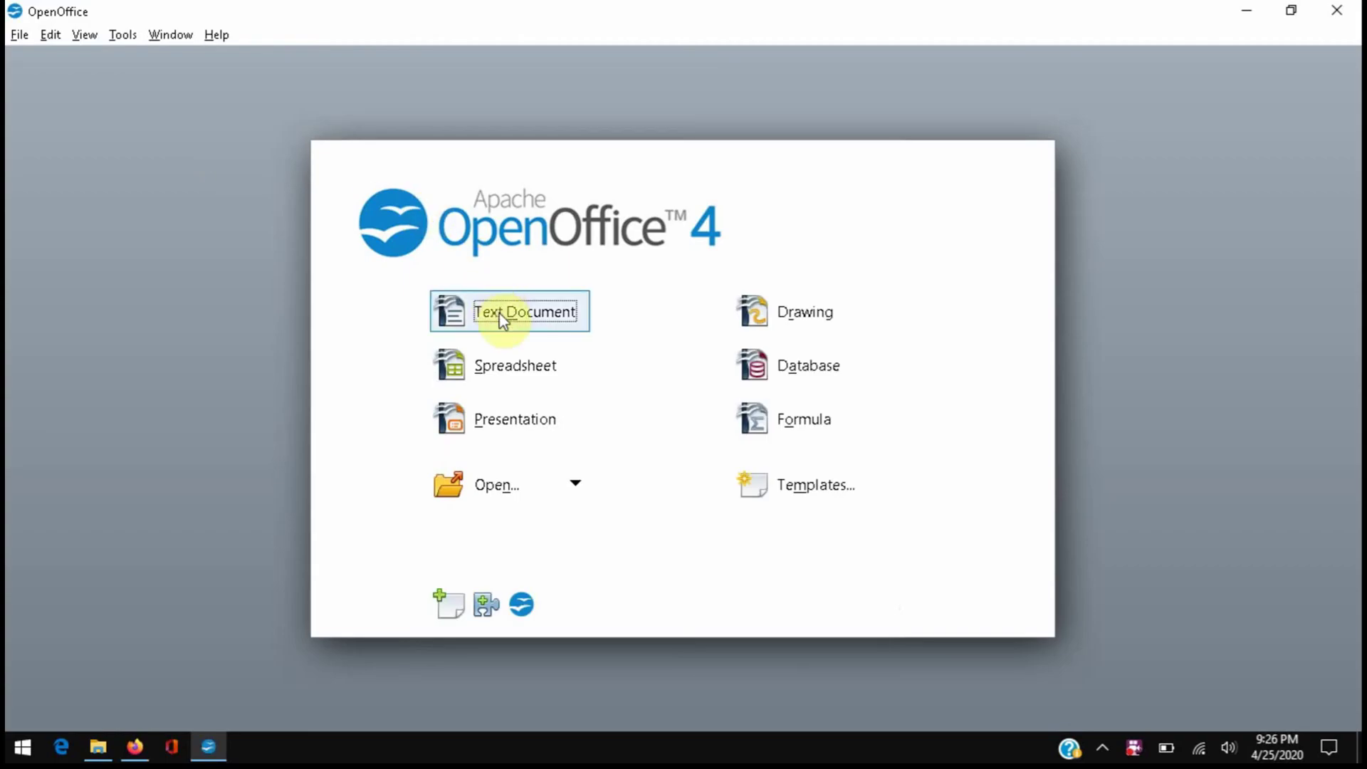
pyautogui.click(502, 320)
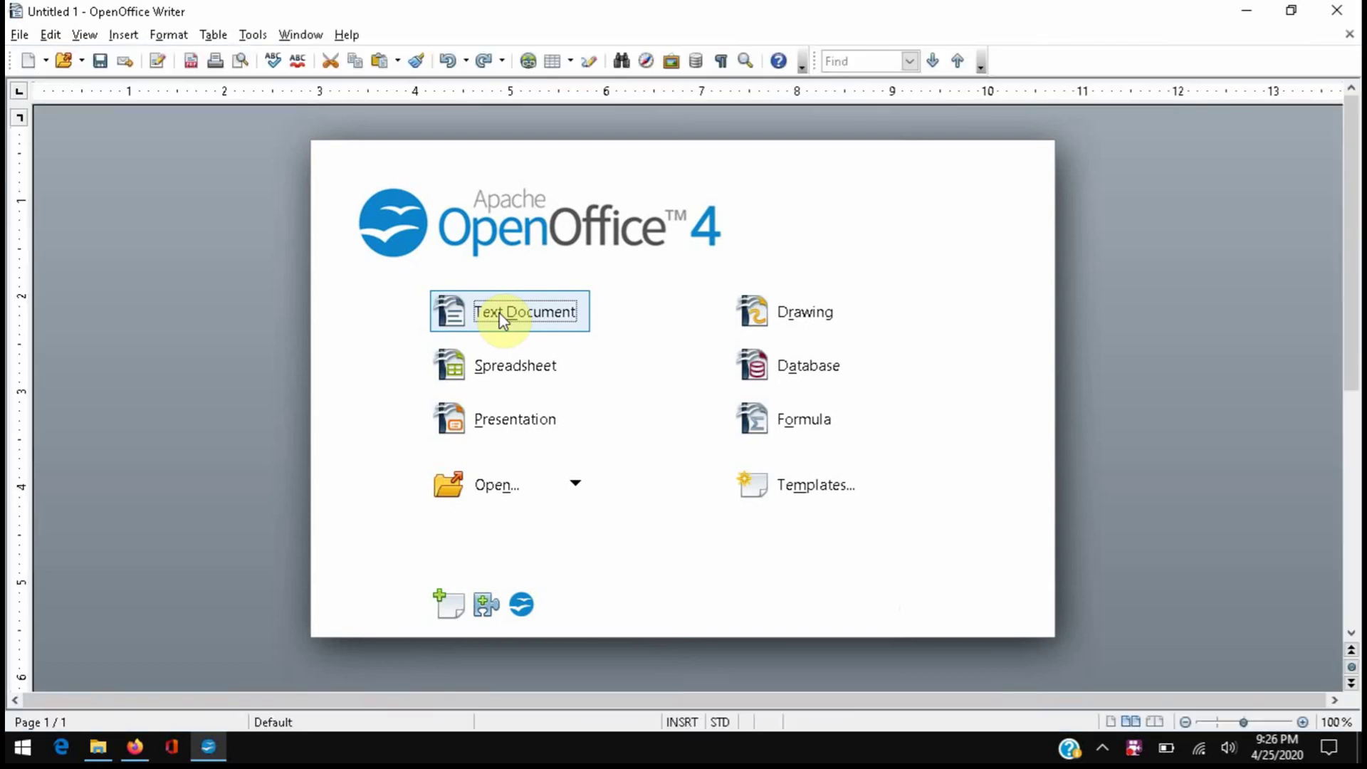
# Step: Type the sentence 'Testing spell cheler tool.' with the misspelling kept
pyautogui.write('Testing spell chec')
pyautogui.press('BackSpace')
pyautogui.write('ler')
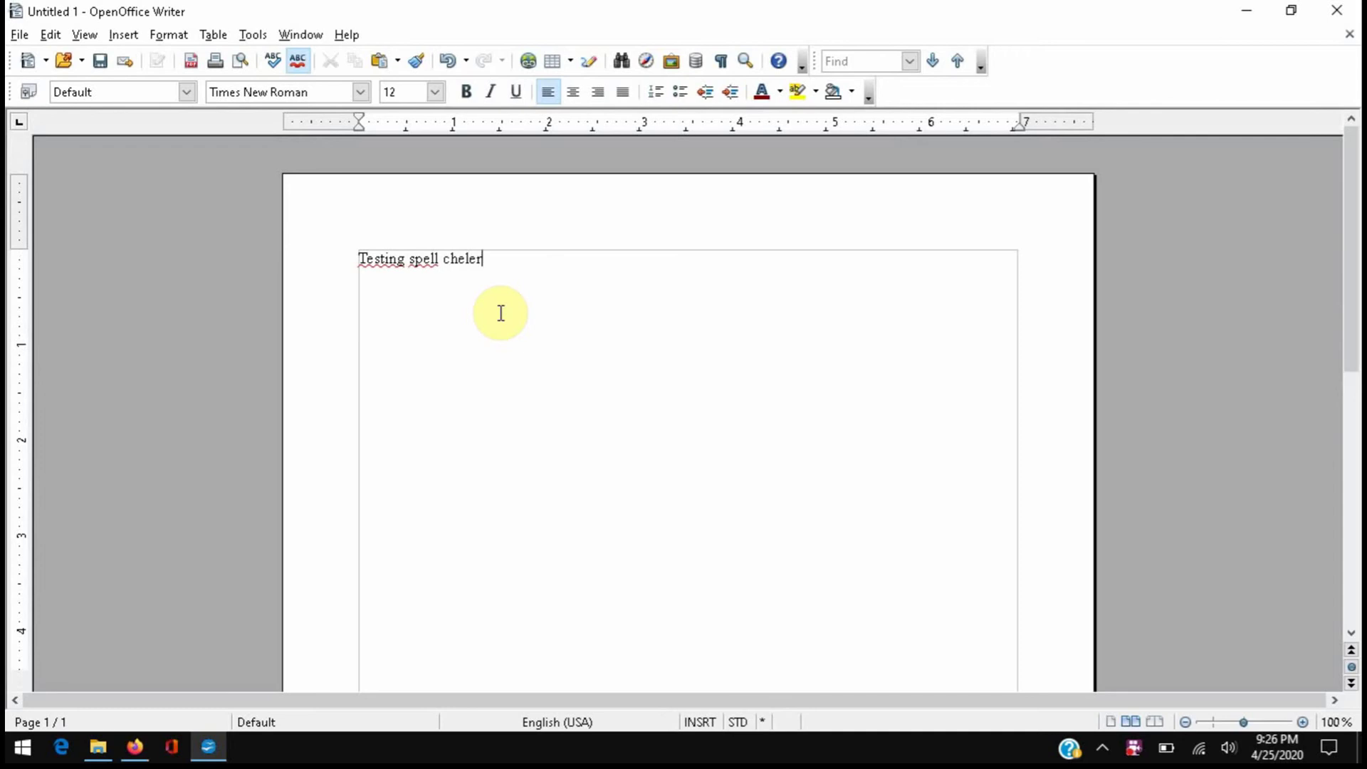
pyautogui.write(' tool.')
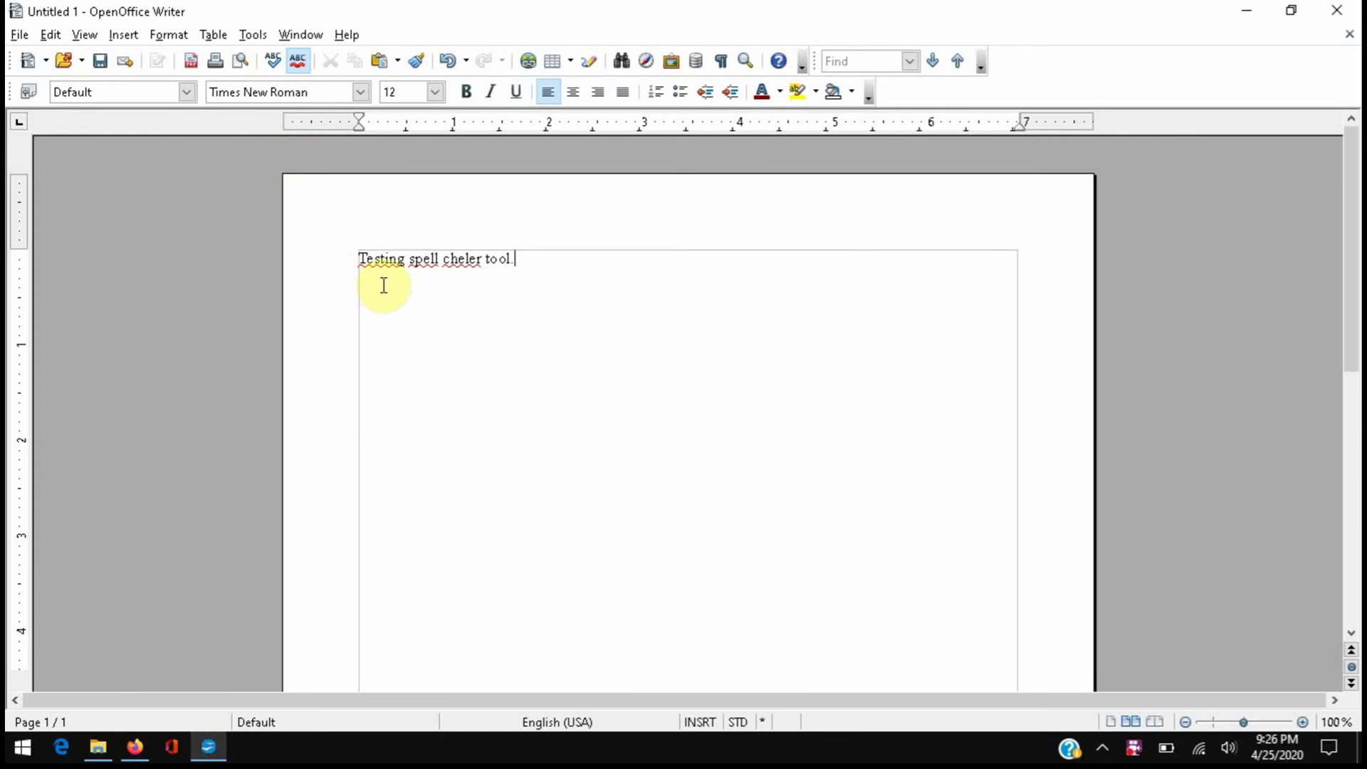
# Step: Run Spelling and Grammar, ignore the flagged words 'Testing' and 'spell', then close it
pyautogui.click(273, 64)
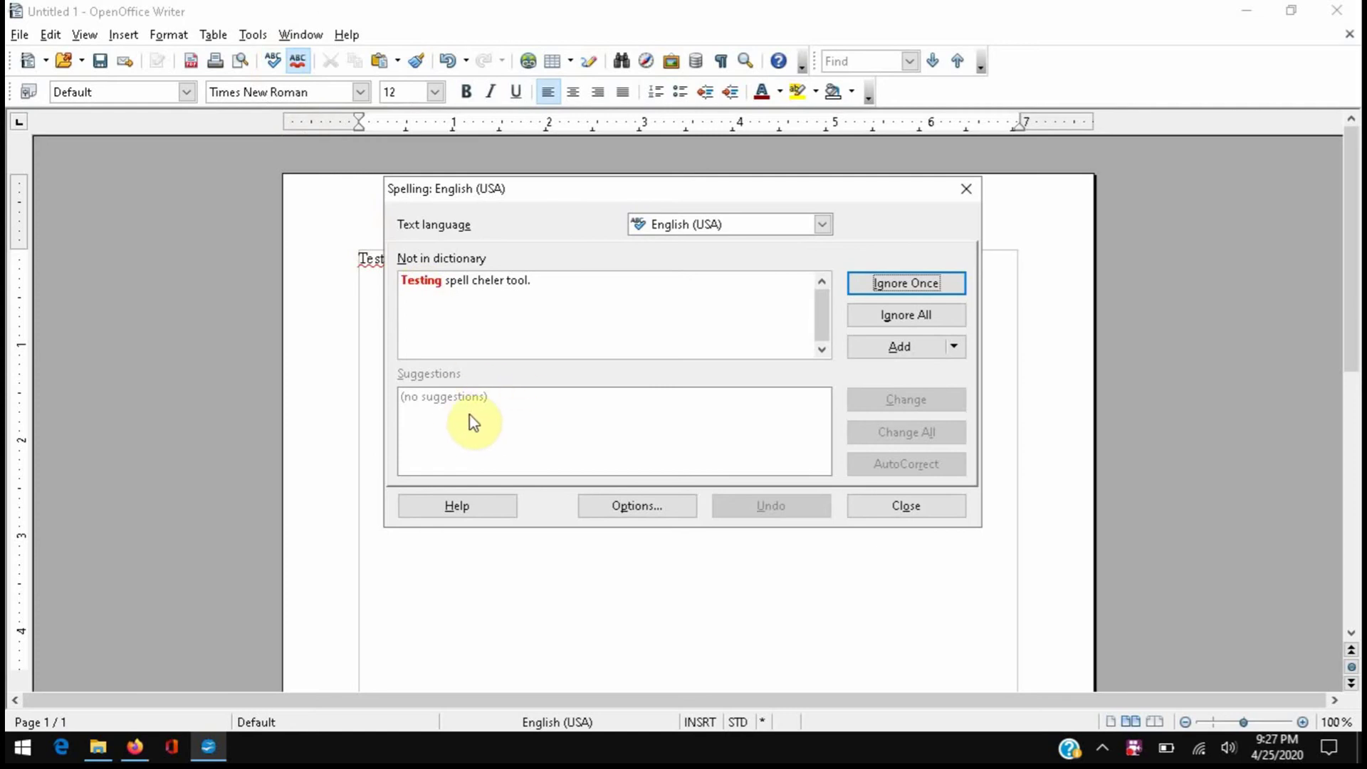
pyautogui.click(881, 292)
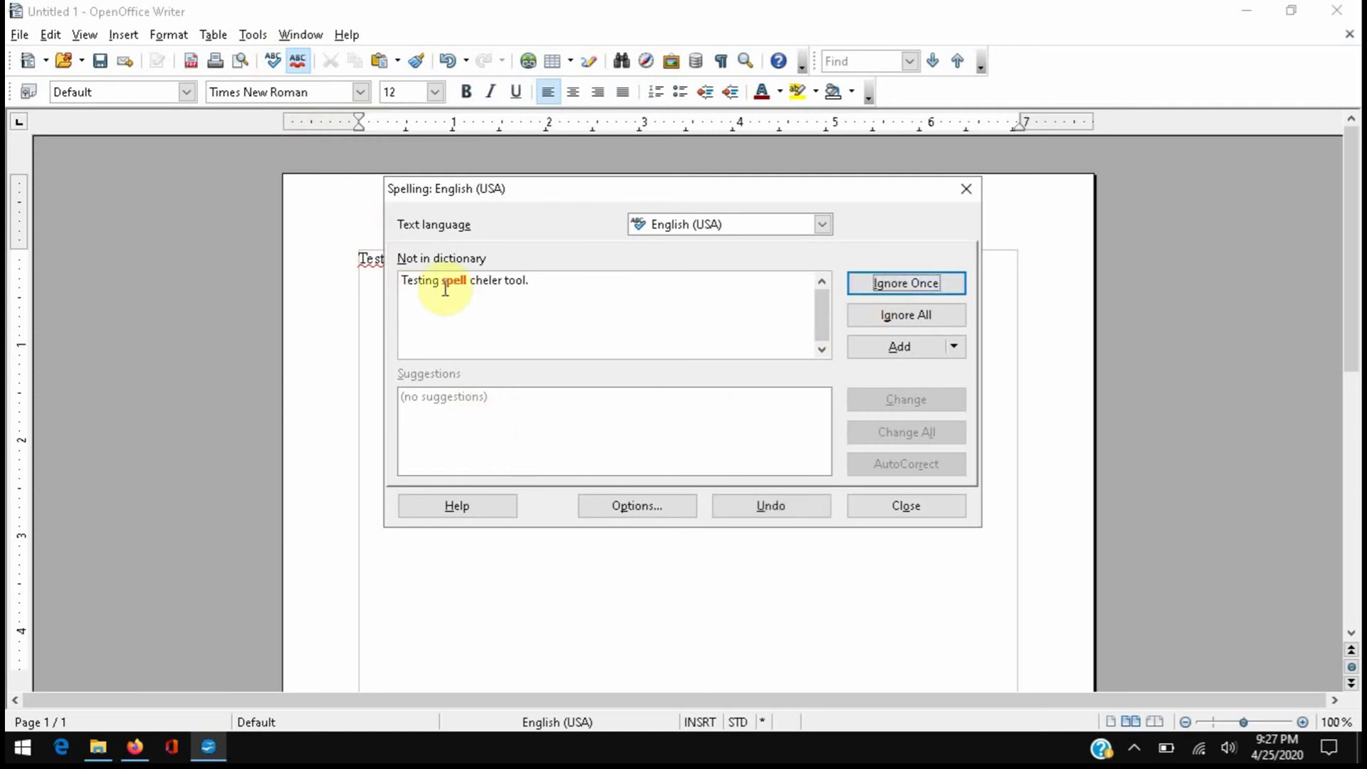
pyautogui.click(906, 282)
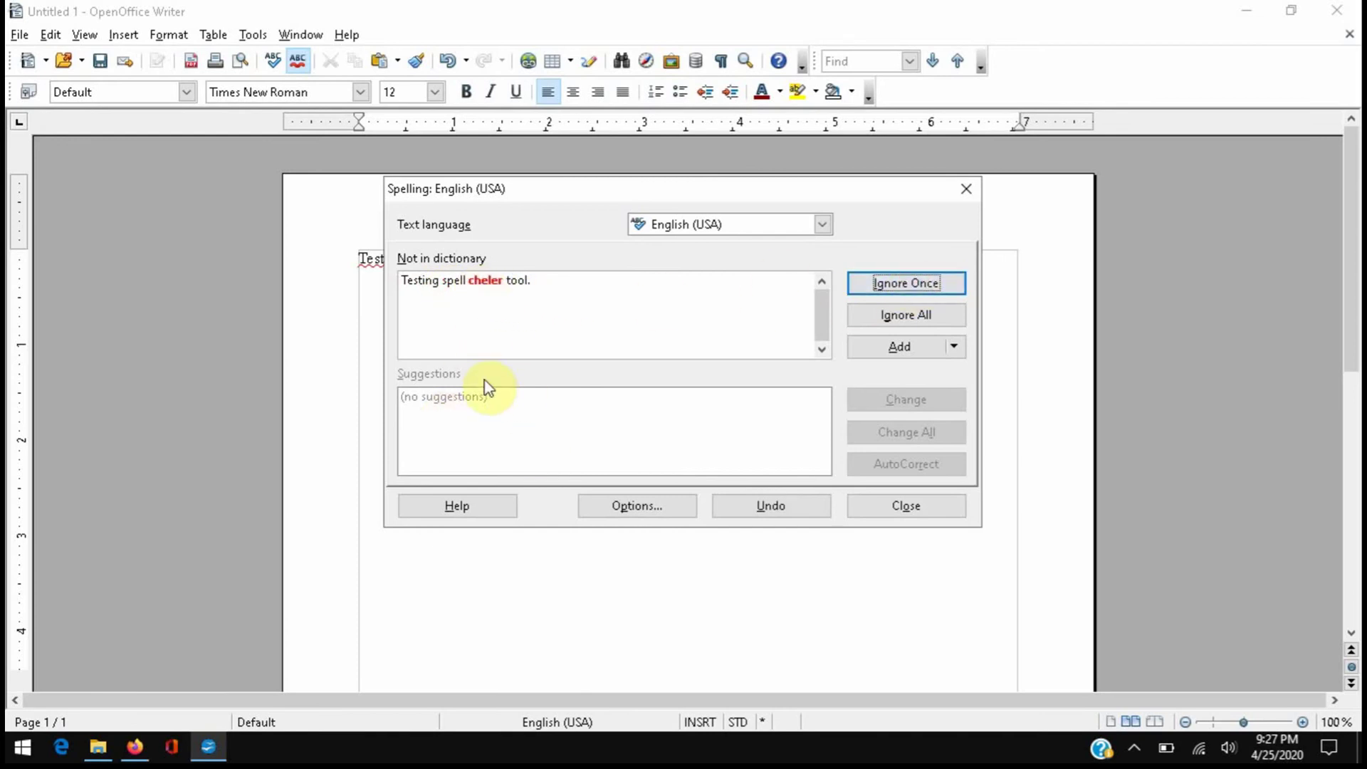
pyautogui.click(864, 507)
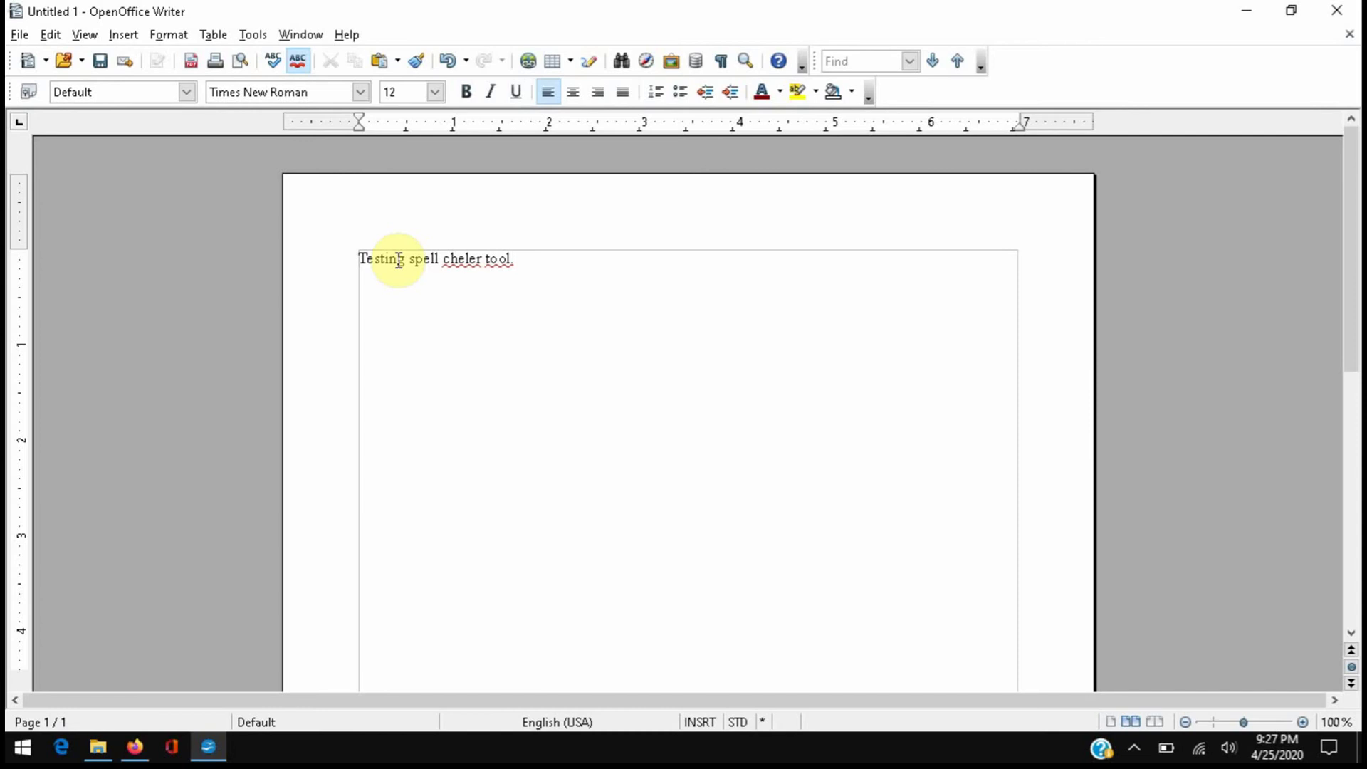
# Step: Open Tools > Options at Language Settings > Languages, showing English (USA) as default
pyautogui.click(252, 35)
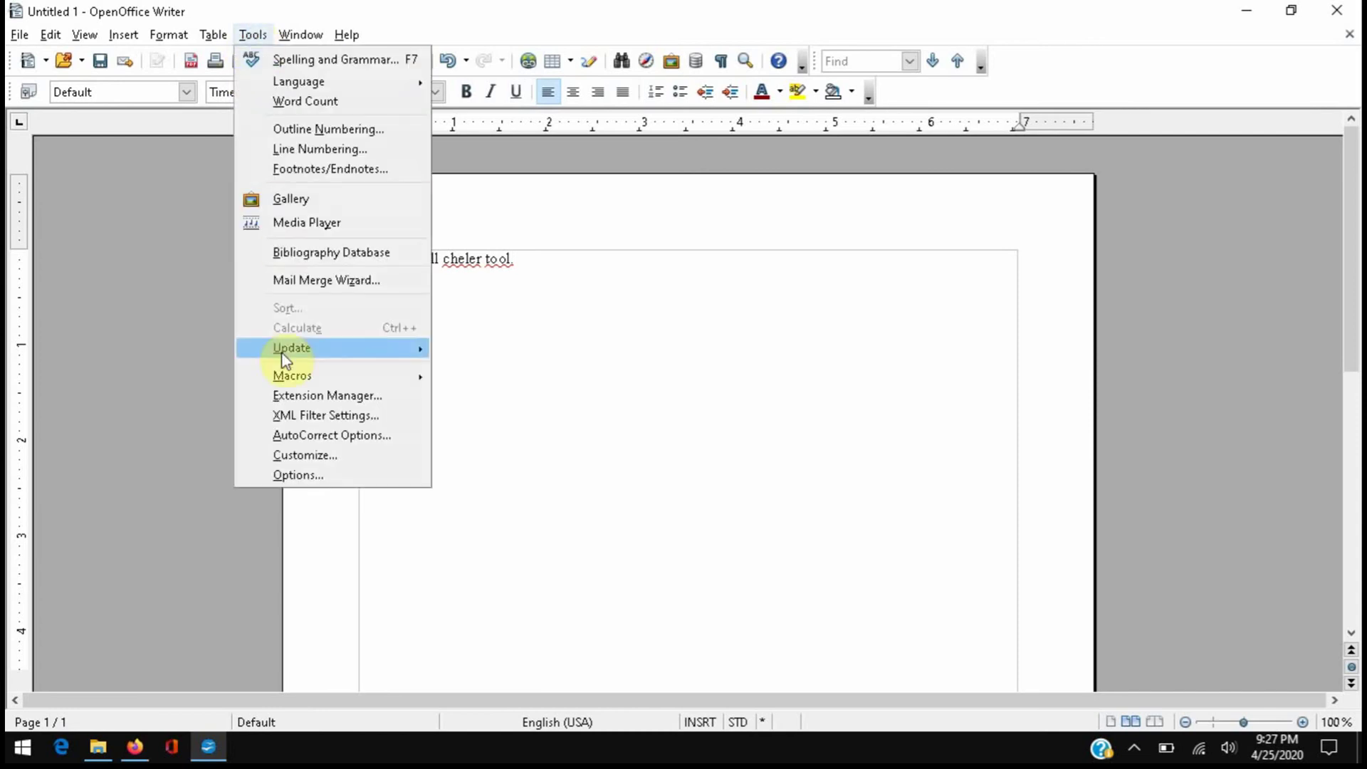
pyautogui.click(293, 475)
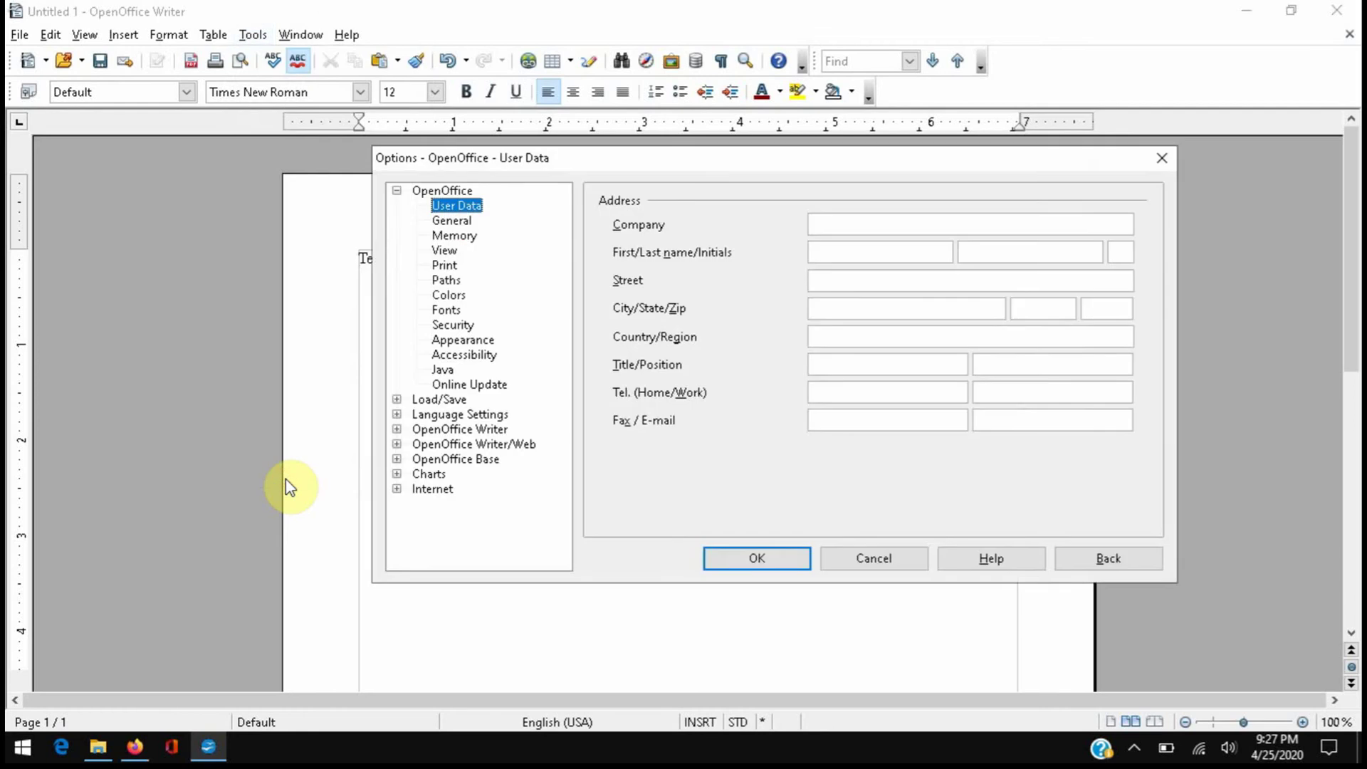
pyautogui.click(396, 413)
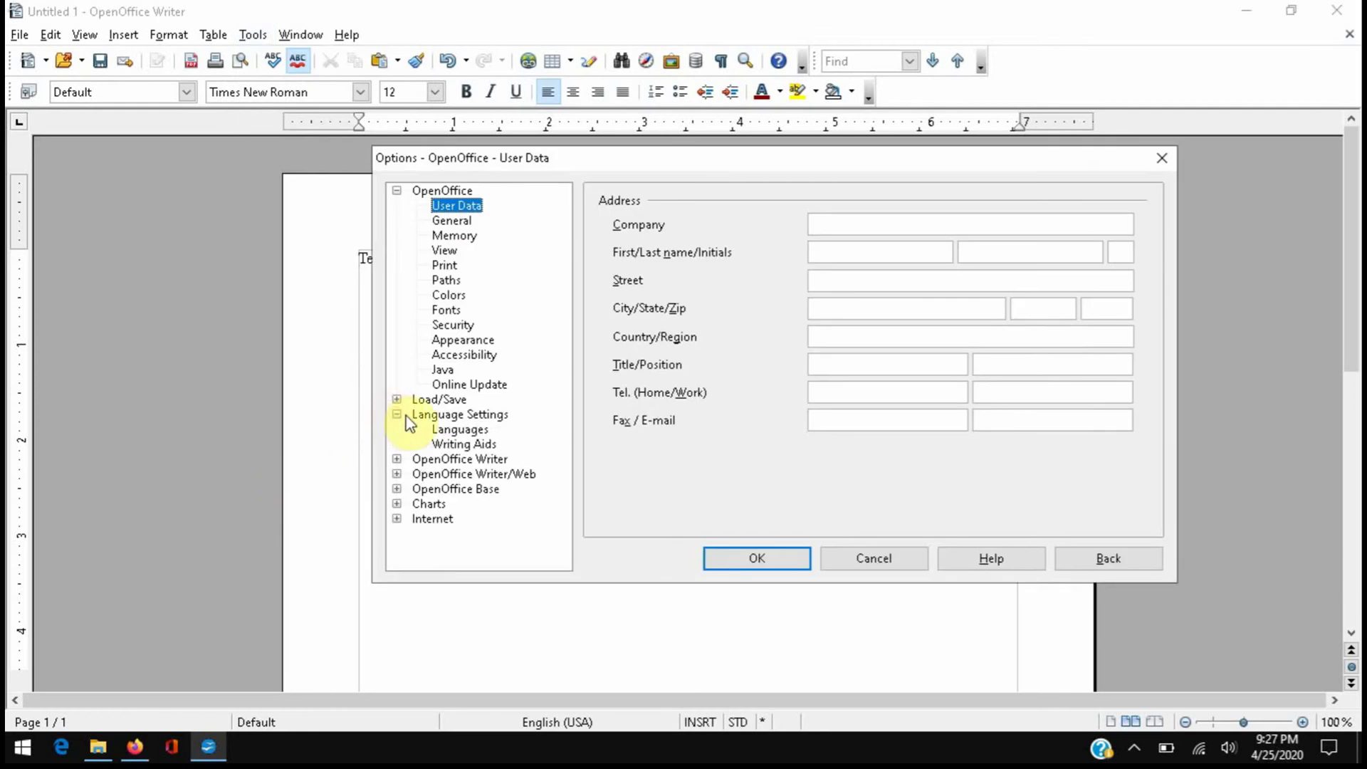
pyautogui.click(438, 432)
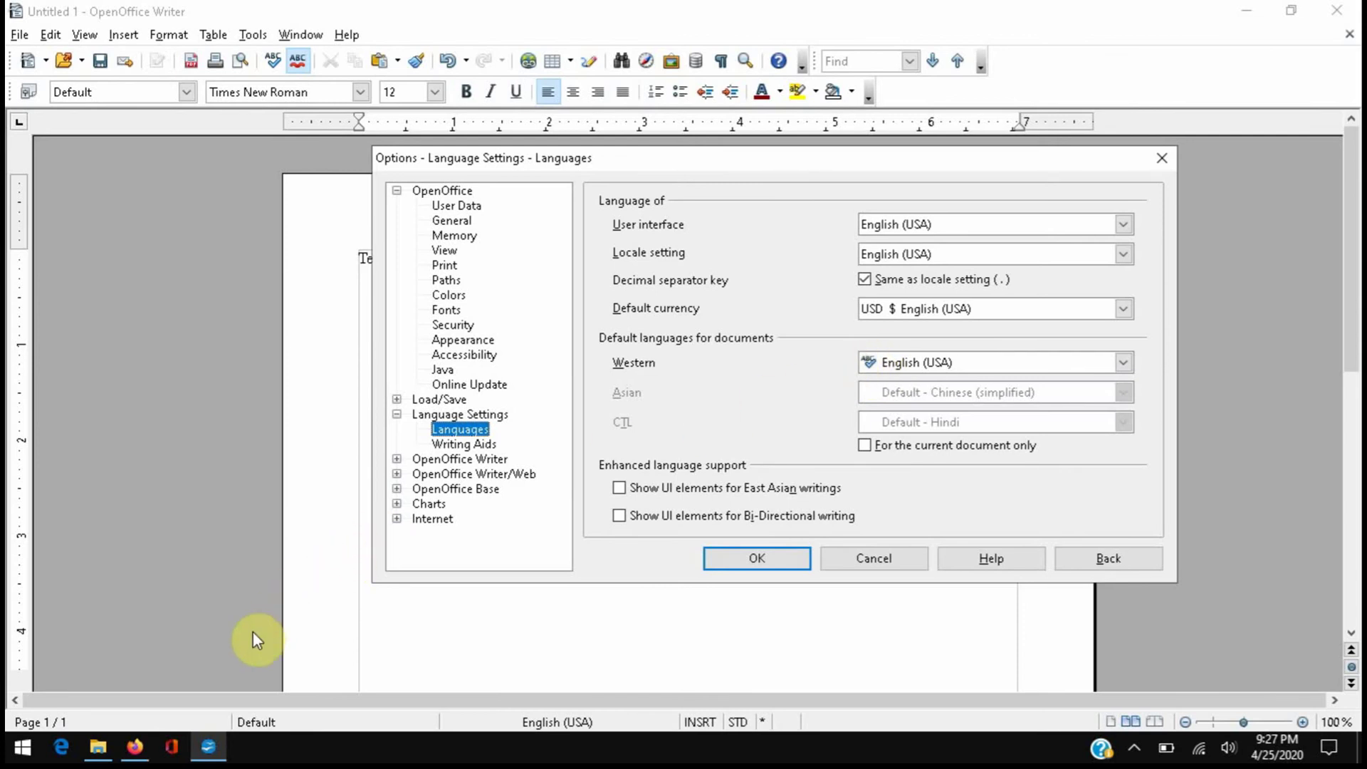
pyautogui.click(136, 746)
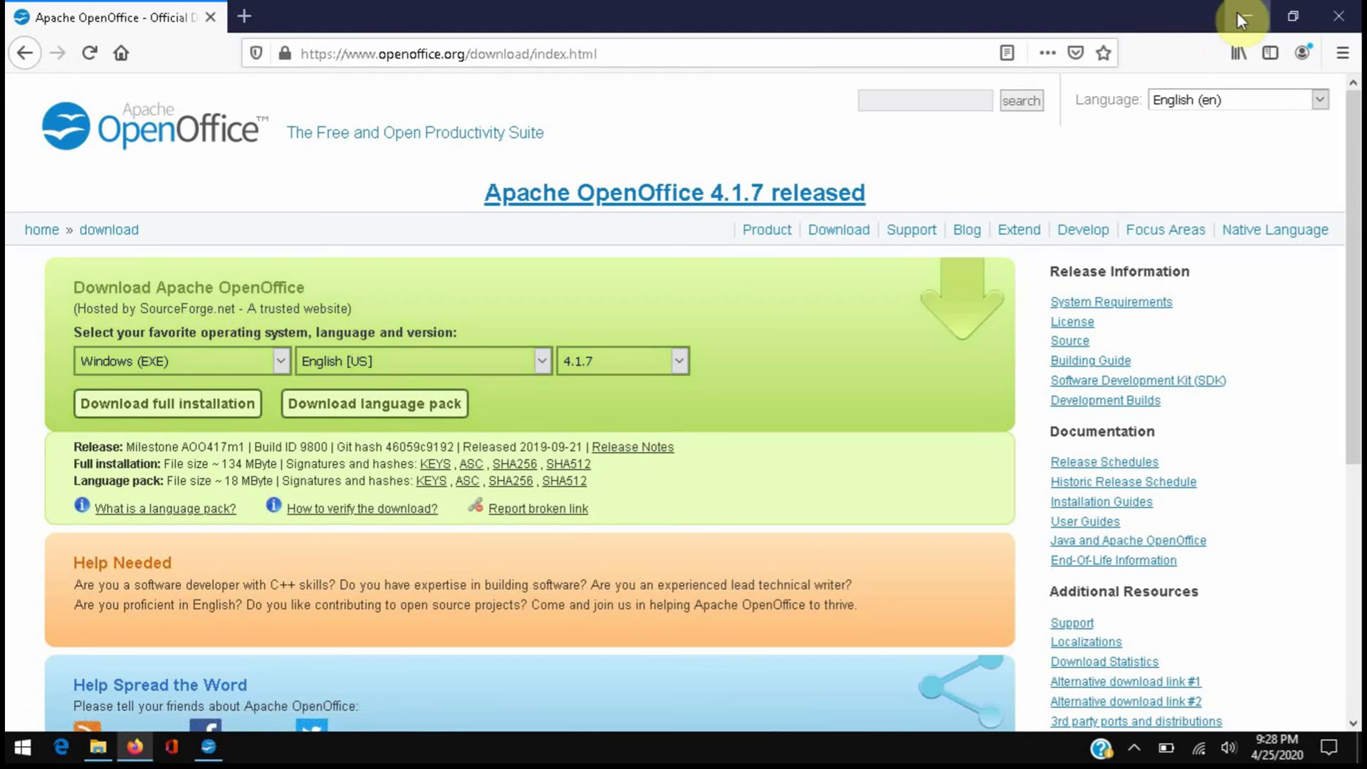
pyautogui.click(1239, 17)
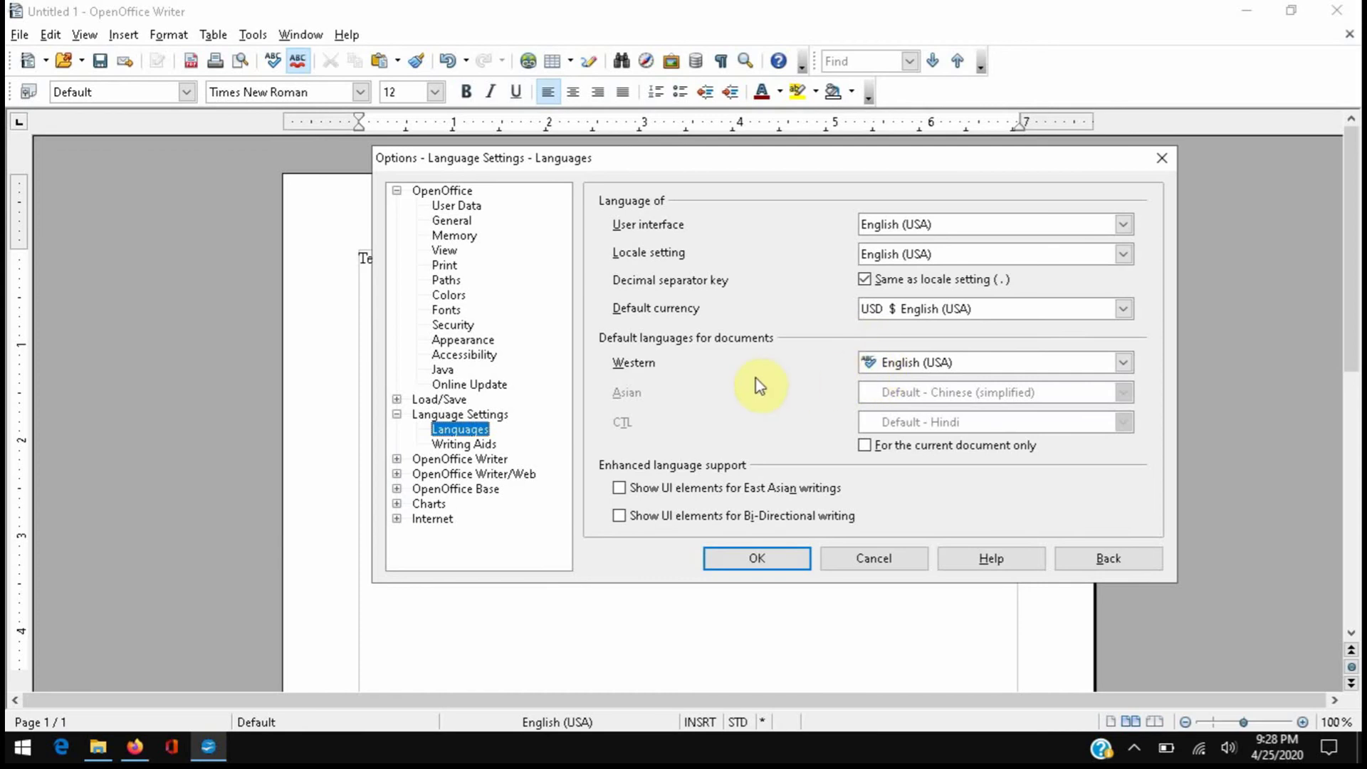
# Step: Select the Writing Aids page under Language Settings to view the Hunspell SpellChecker module
pyautogui.click(470, 445)
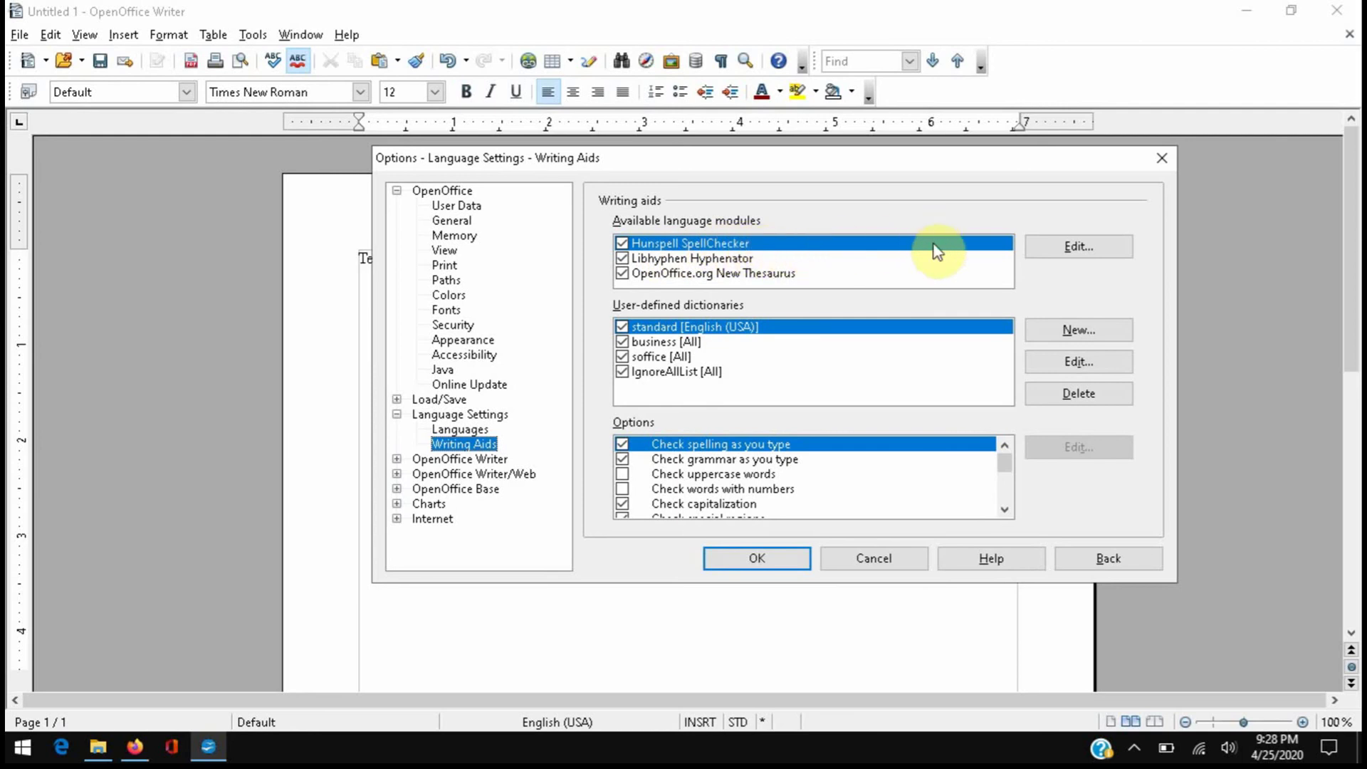
# Step: Open Edit Modules, go to the extensions site and paste 'US English spell checking dictionary' into Search
pyautogui.click(1049, 247)
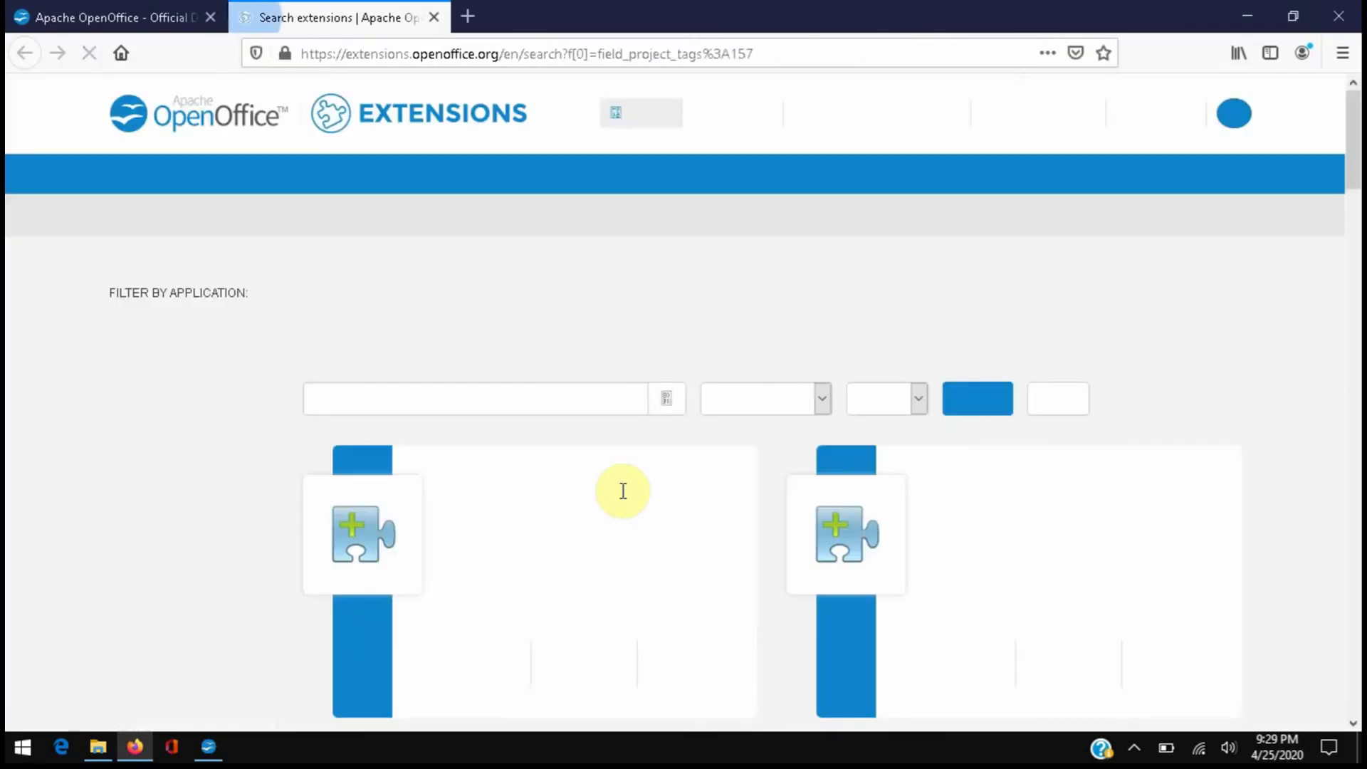
pyautogui.click(428, 397)
pyautogui.write('US English spell checking dictionary')
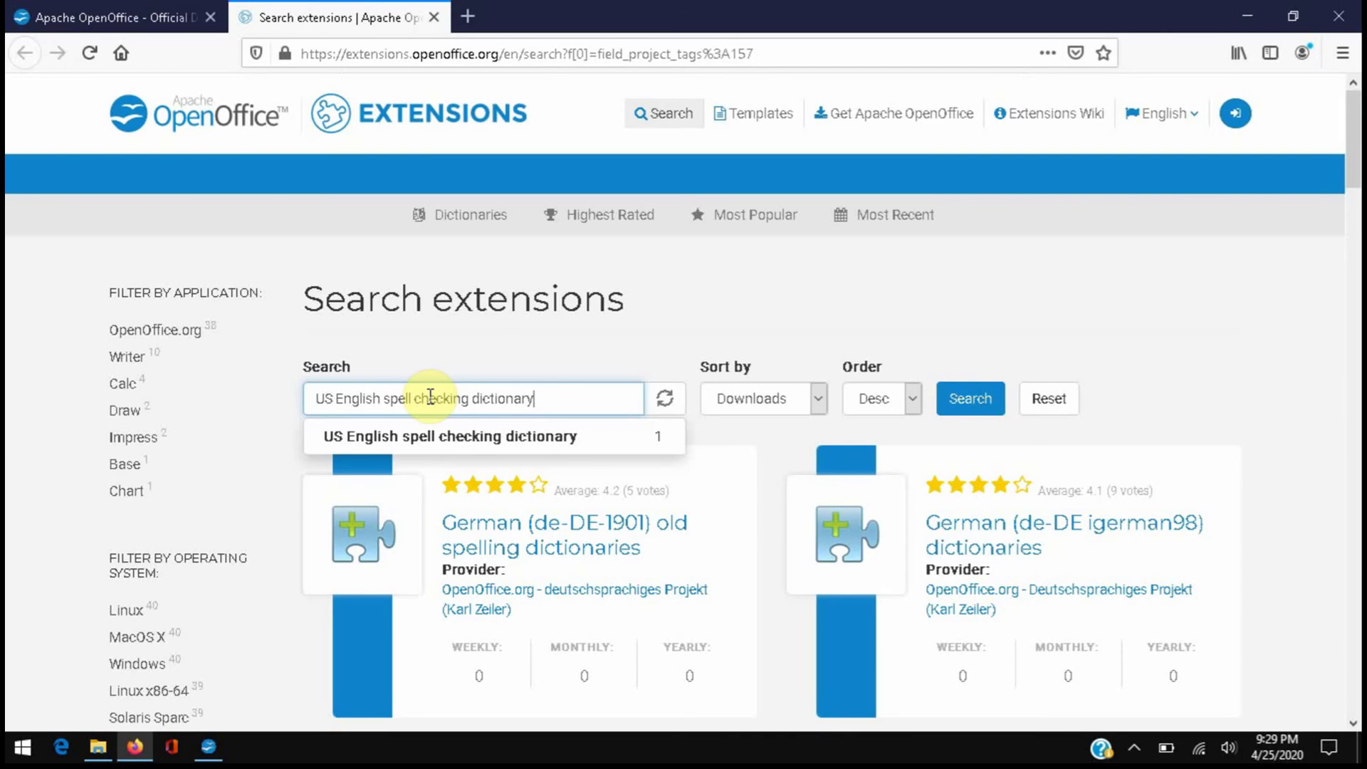
# Step: Search for the dictionary and open the US English Spell Checking Dictionary extension page
pyautogui.press('Return')
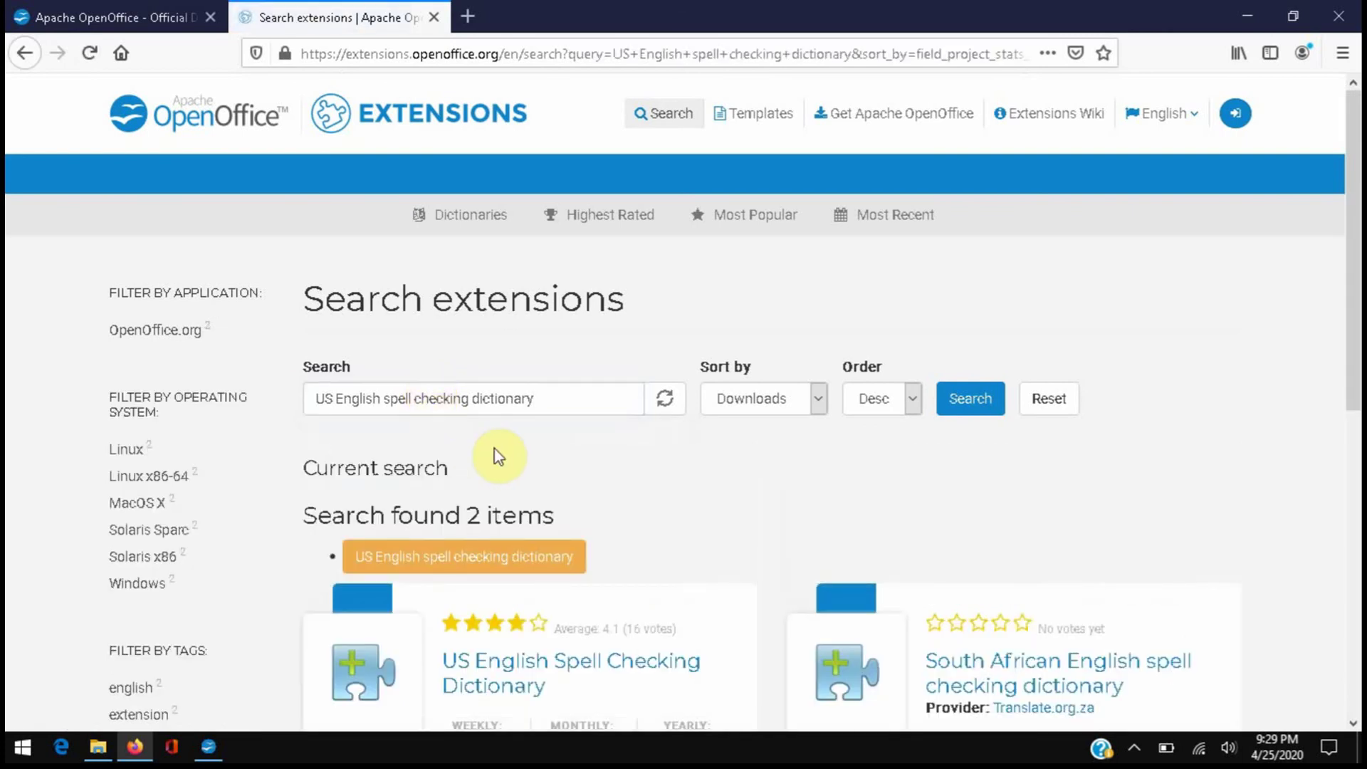
pyautogui.scroll(-3, 498, 451)
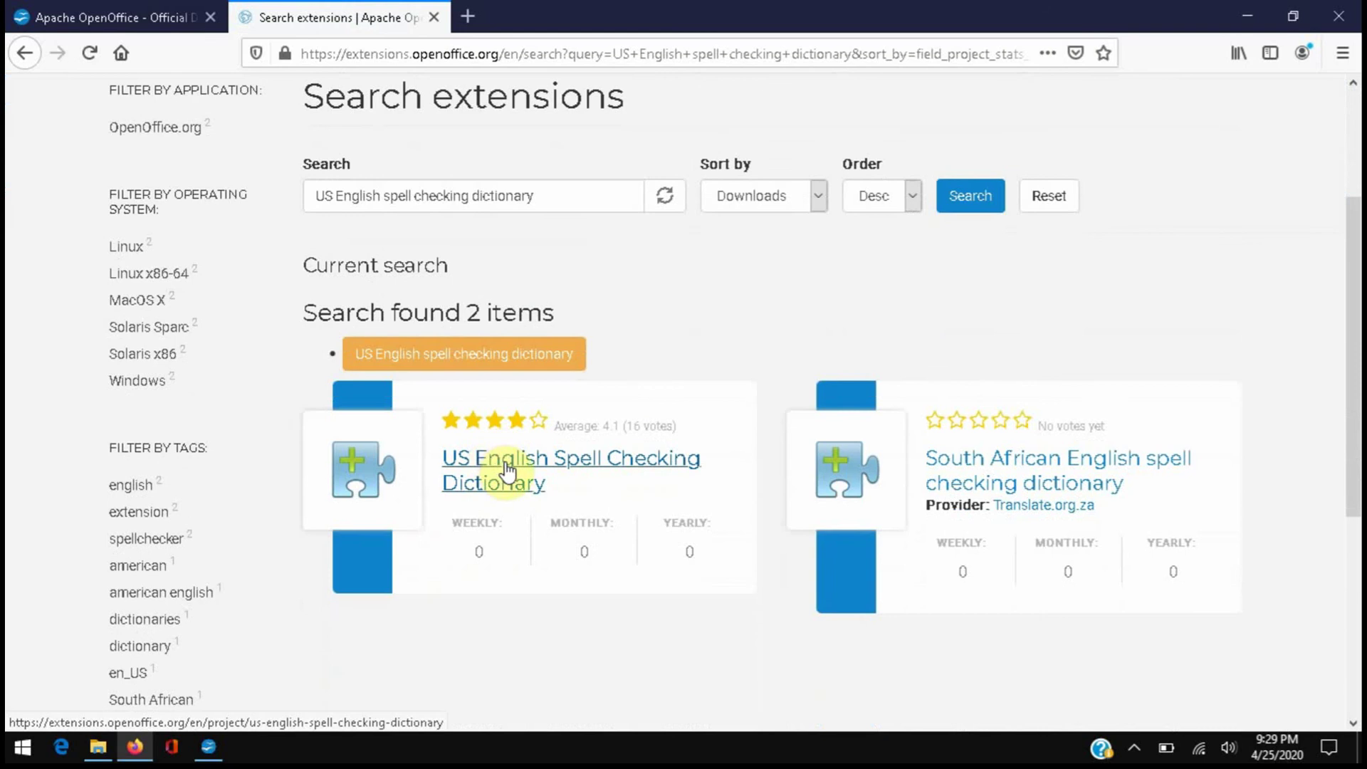
pyautogui.click(507, 470)
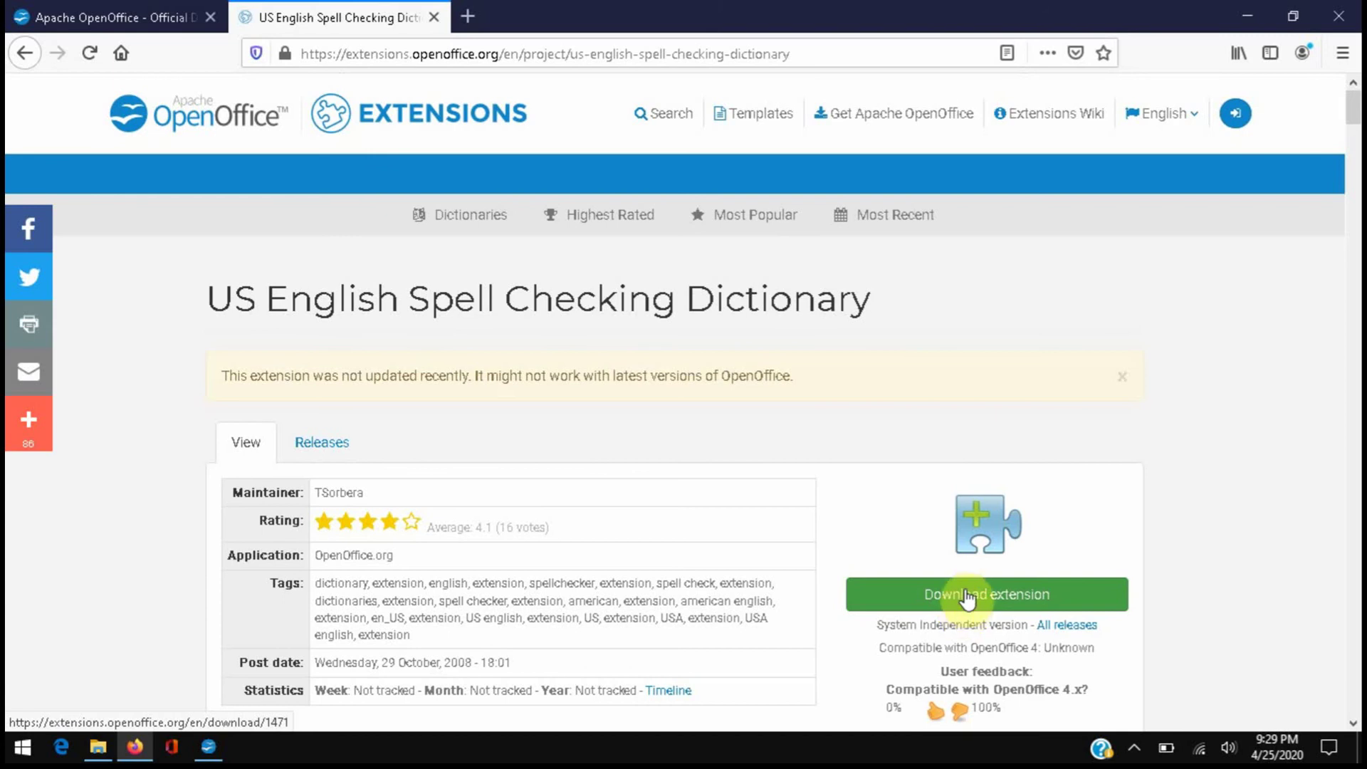
# Step: Close Edit Modules, cancel Options, and exit Writer discarding the untitled test document
pyautogui.click(1239, 15)
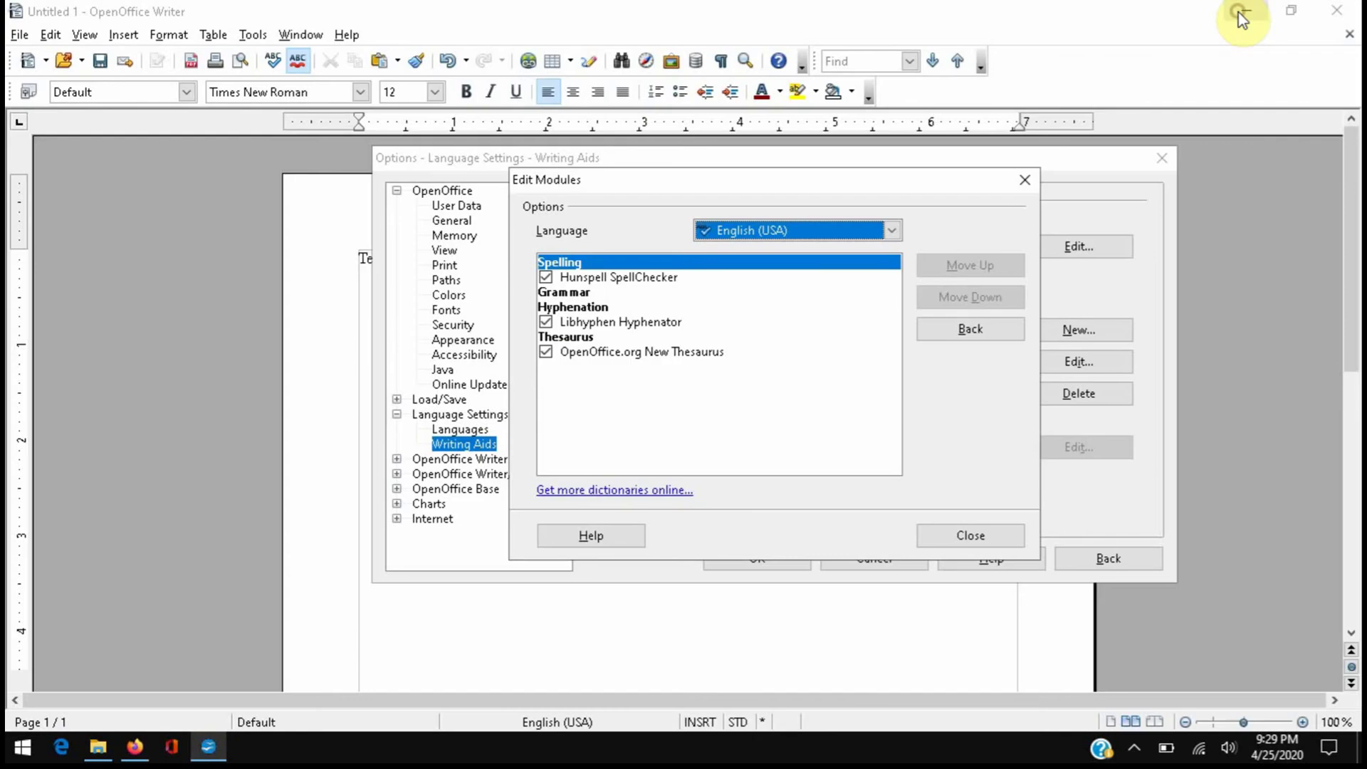
pyautogui.click(1024, 180)
pyautogui.click(874, 558)
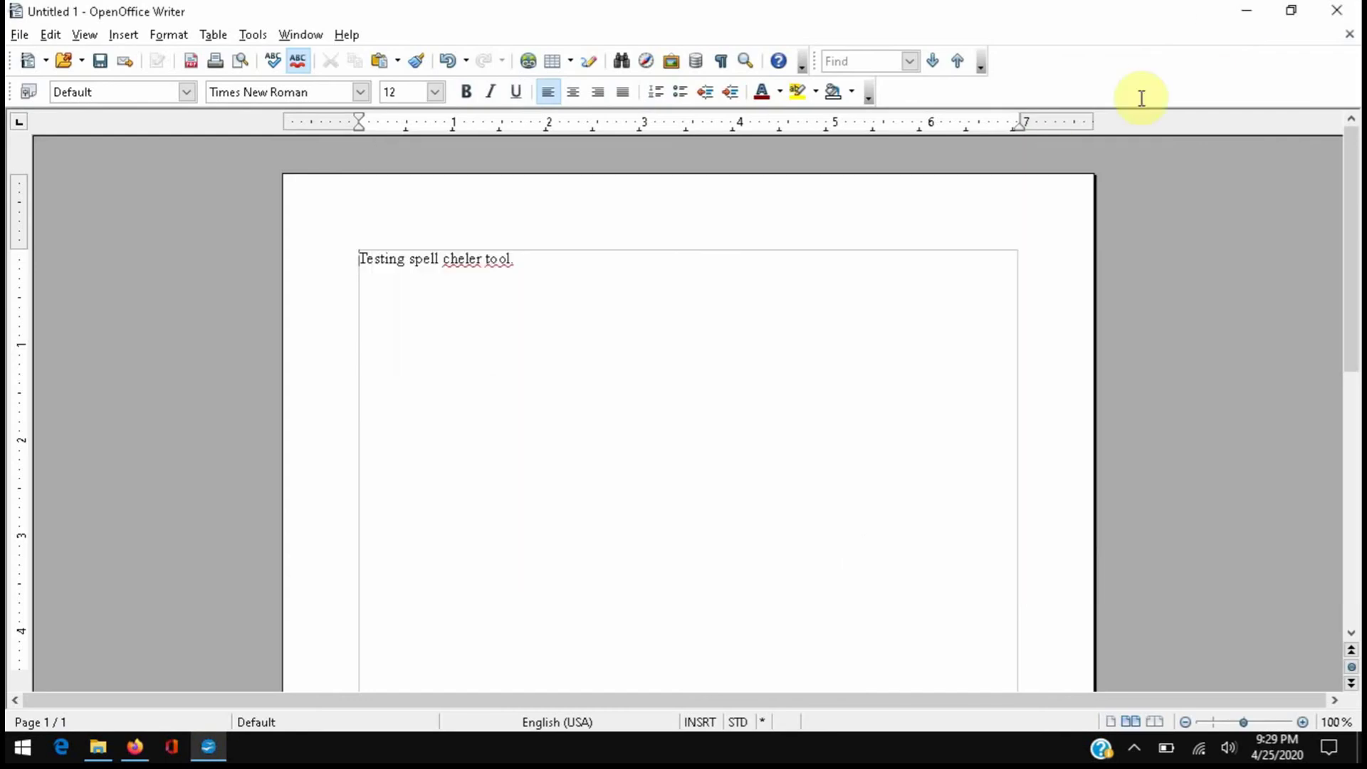
pyautogui.click(1336, 10)
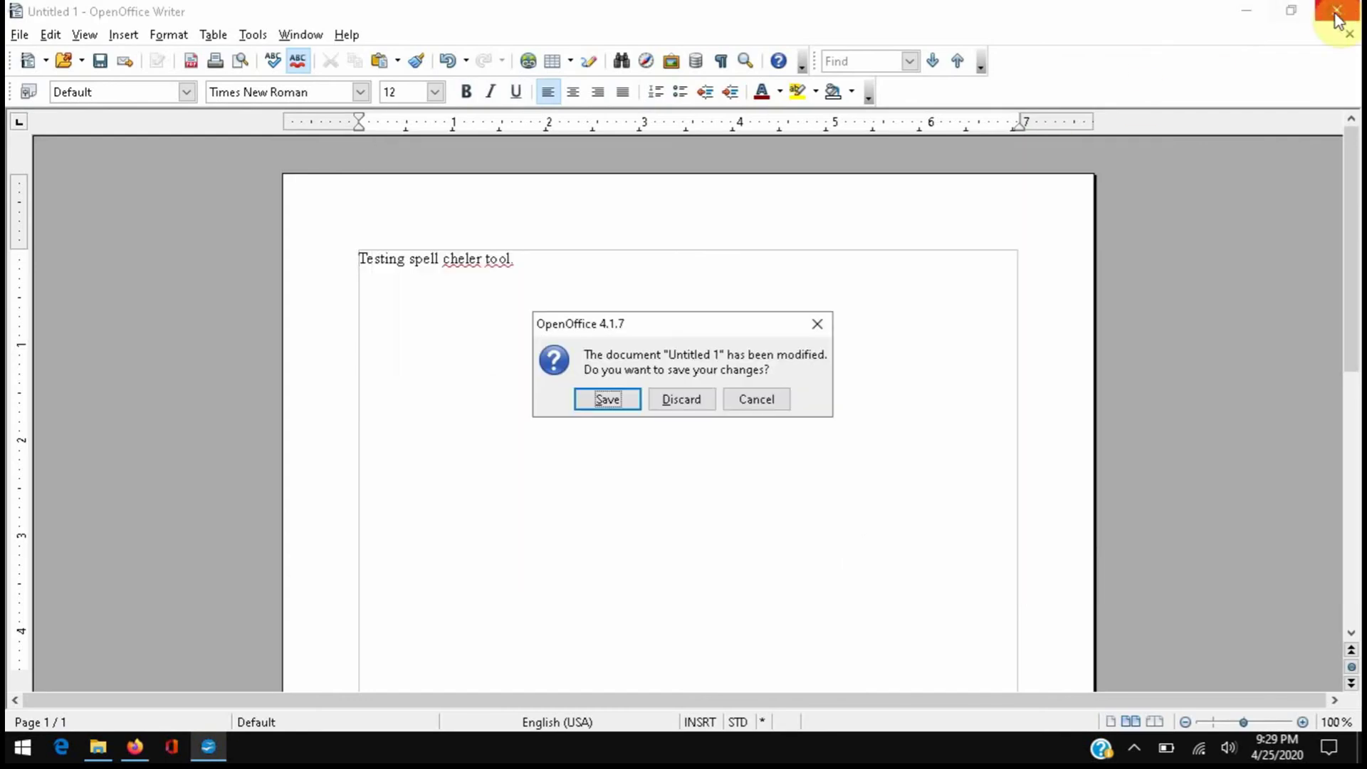
pyautogui.click(683, 403)
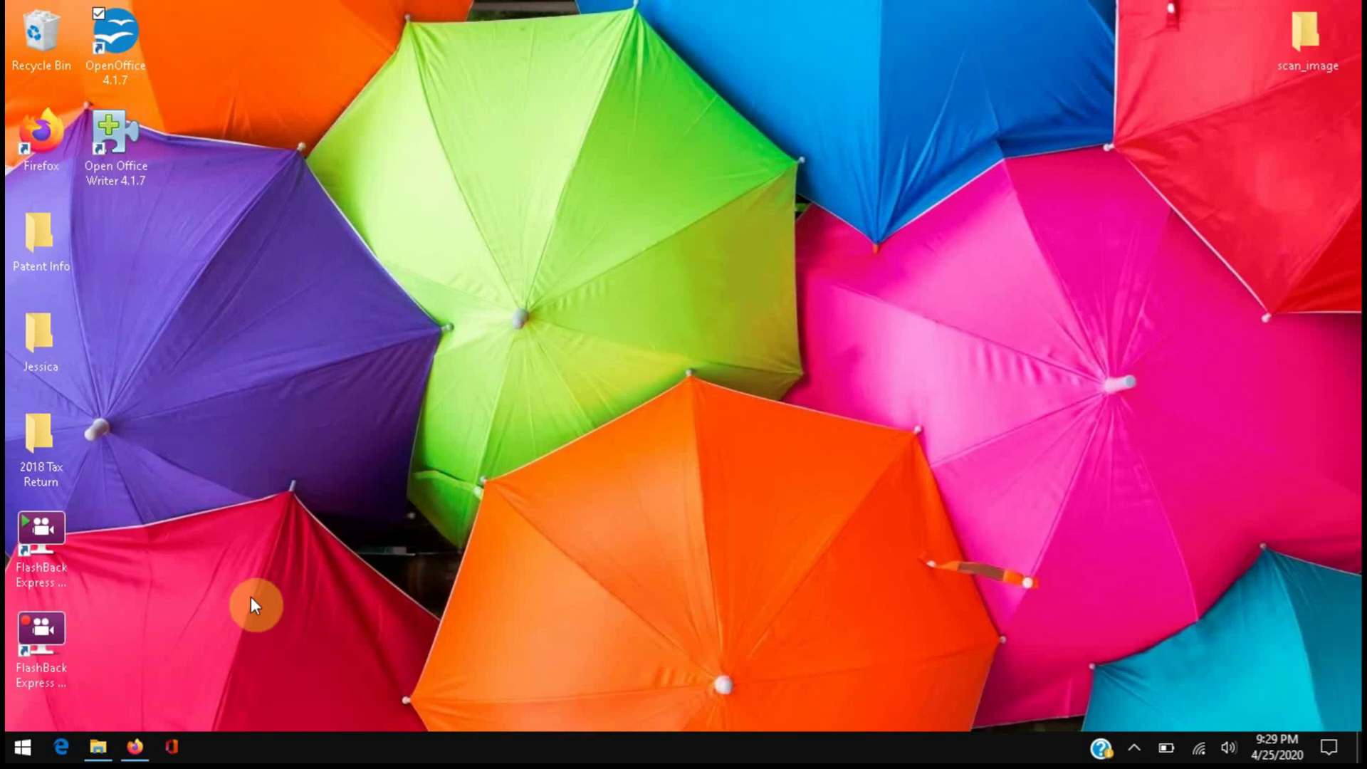
# Step: Send the en_us extension file from Downloads to the desktop as a shortcut
pyautogui.click(97, 753)
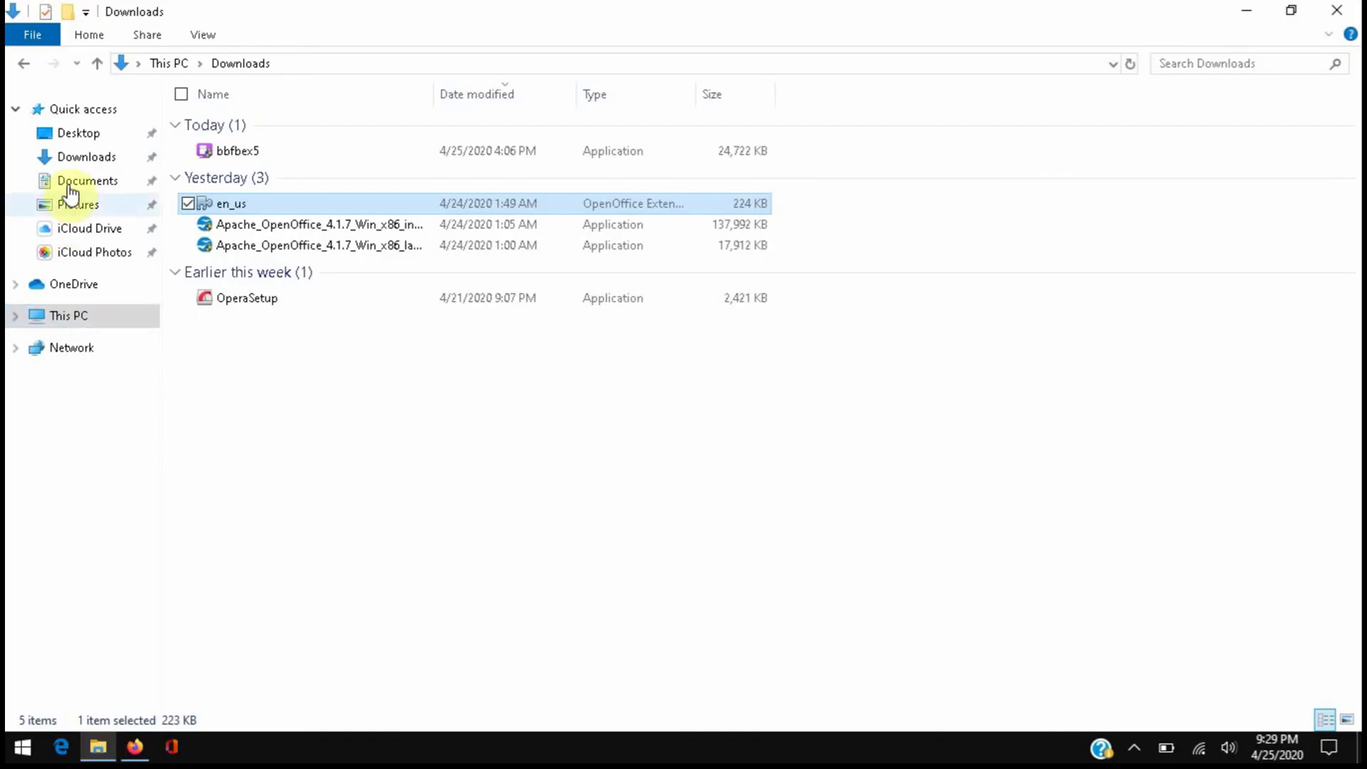
pyautogui.rightClick(239, 206)
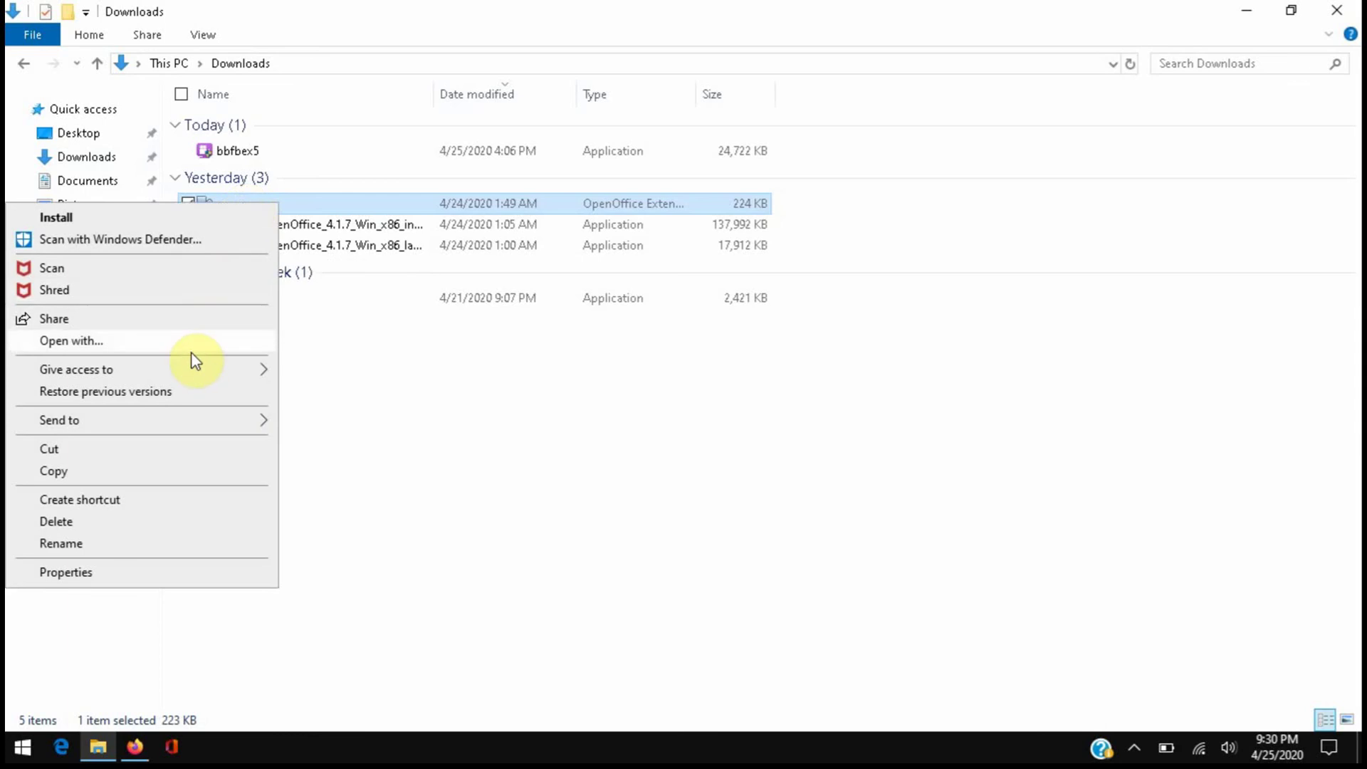
pyautogui.moveTo(191, 422)
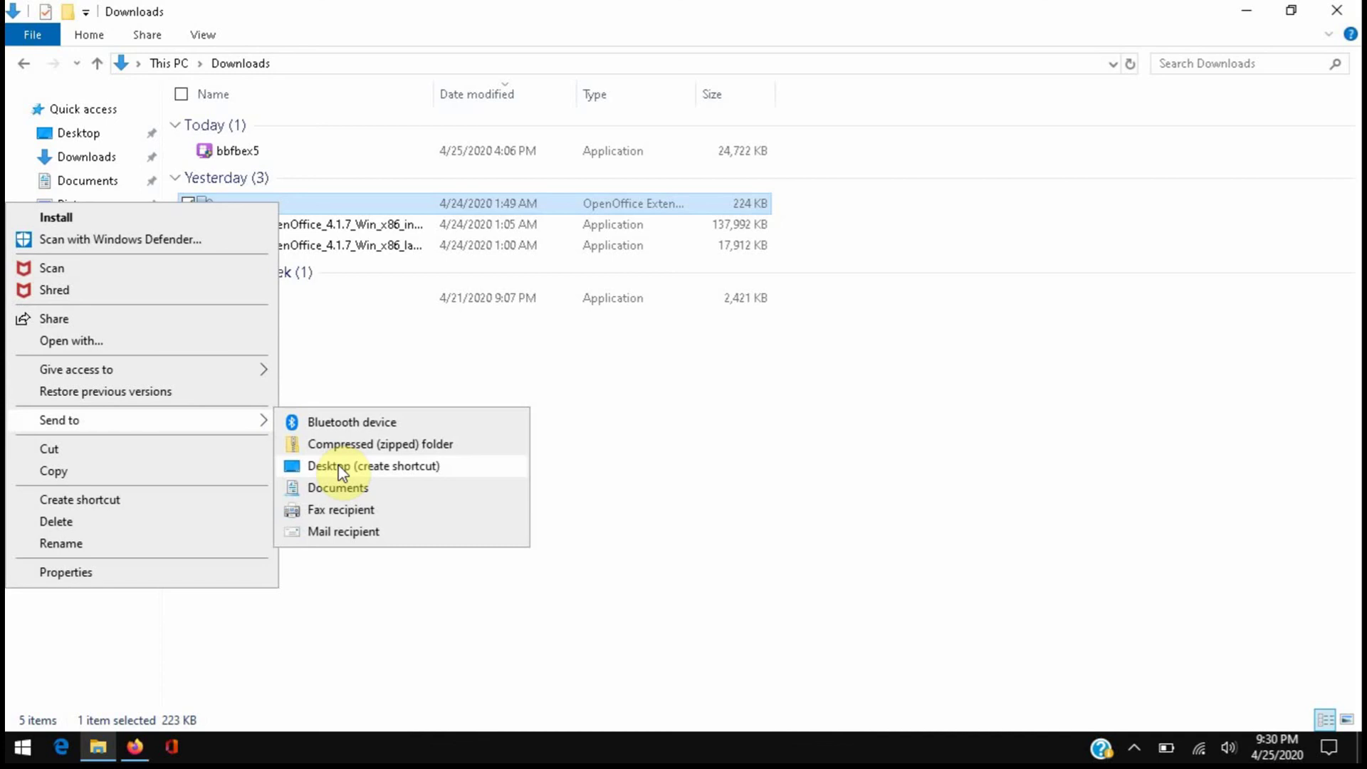
pyautogui.click(1247, 15)
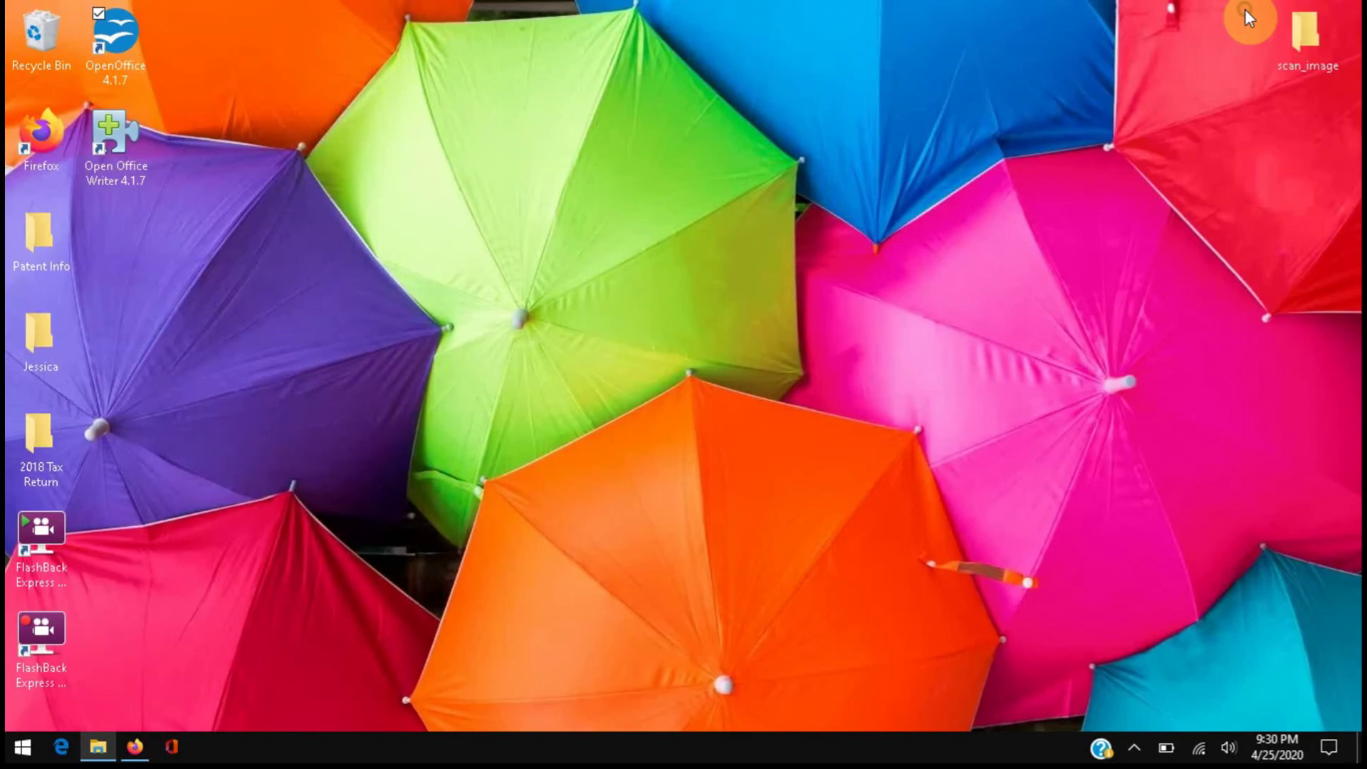
# Step: Rename the extension's desktop shortcut to 'Open Office Writer 4.1.7'
pyautogui.rightClick(112, 138)
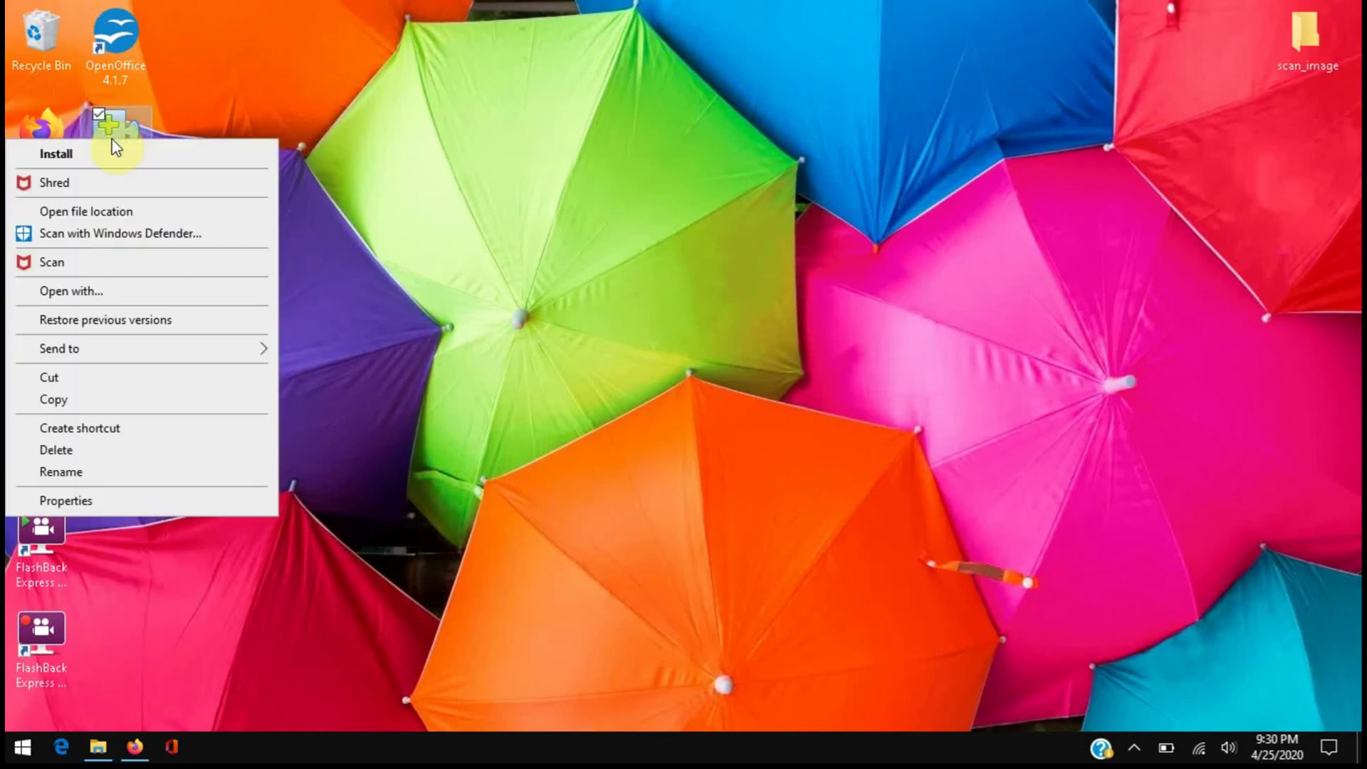
pyautogui.click(81, 472)
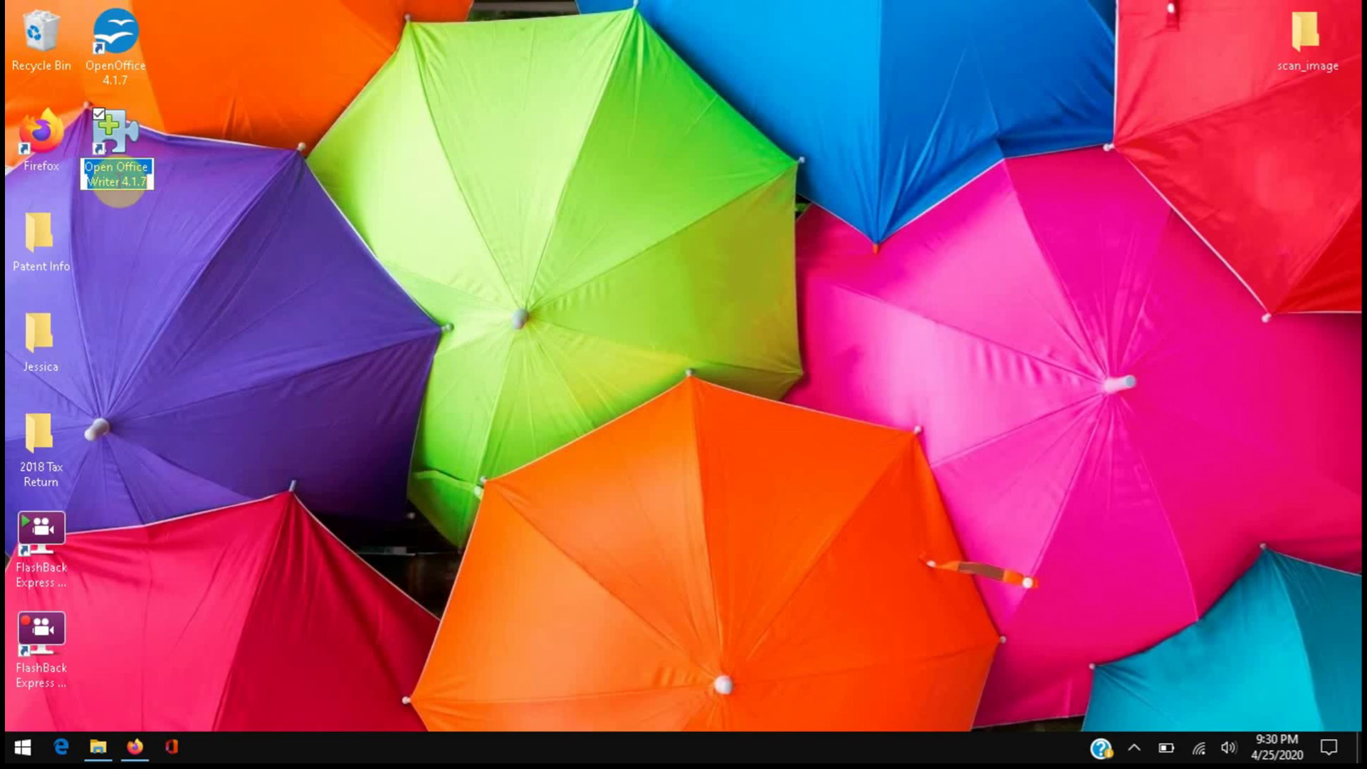
pyautogui.click(113, 138)
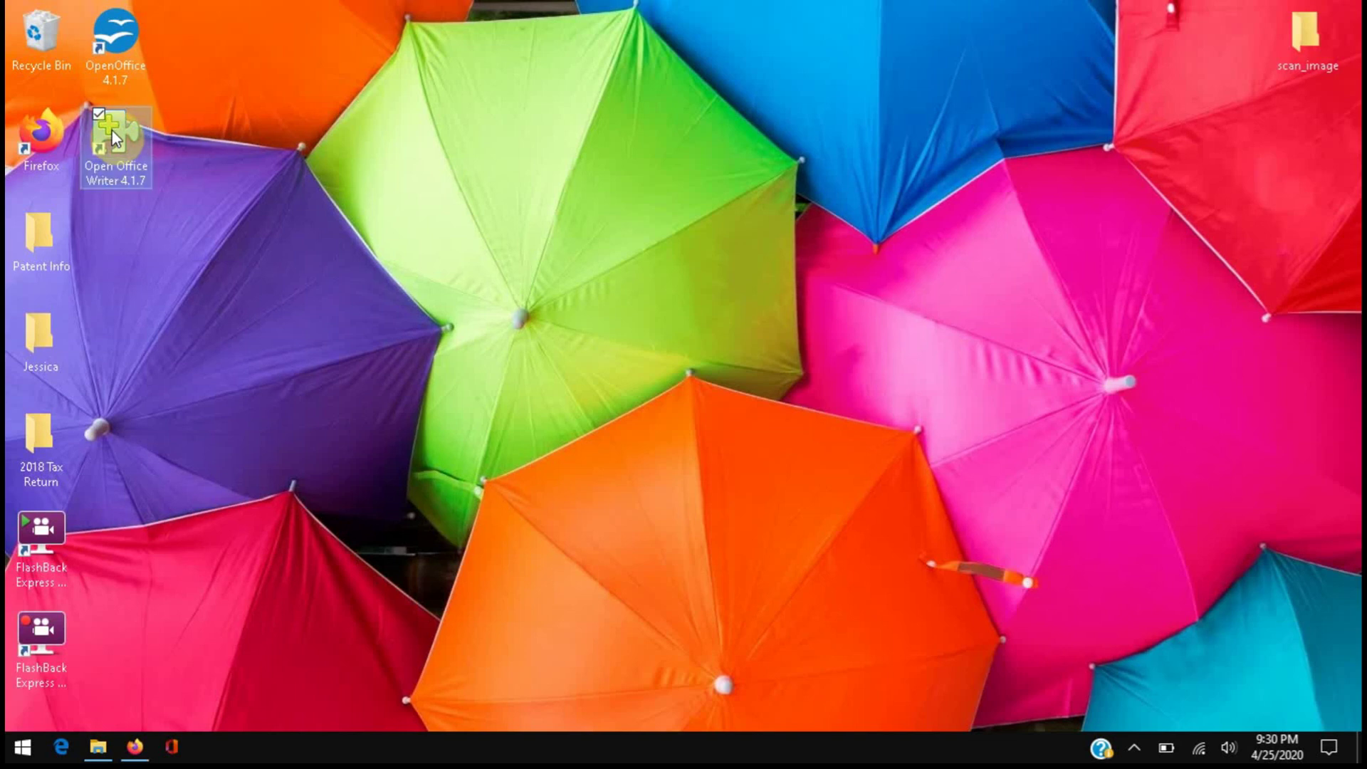
# Step: Install the American English Spell Checking 1.0 extension from the desktop shortcut, replacing the existing version
pyautogui.doubleClick(114, 138)
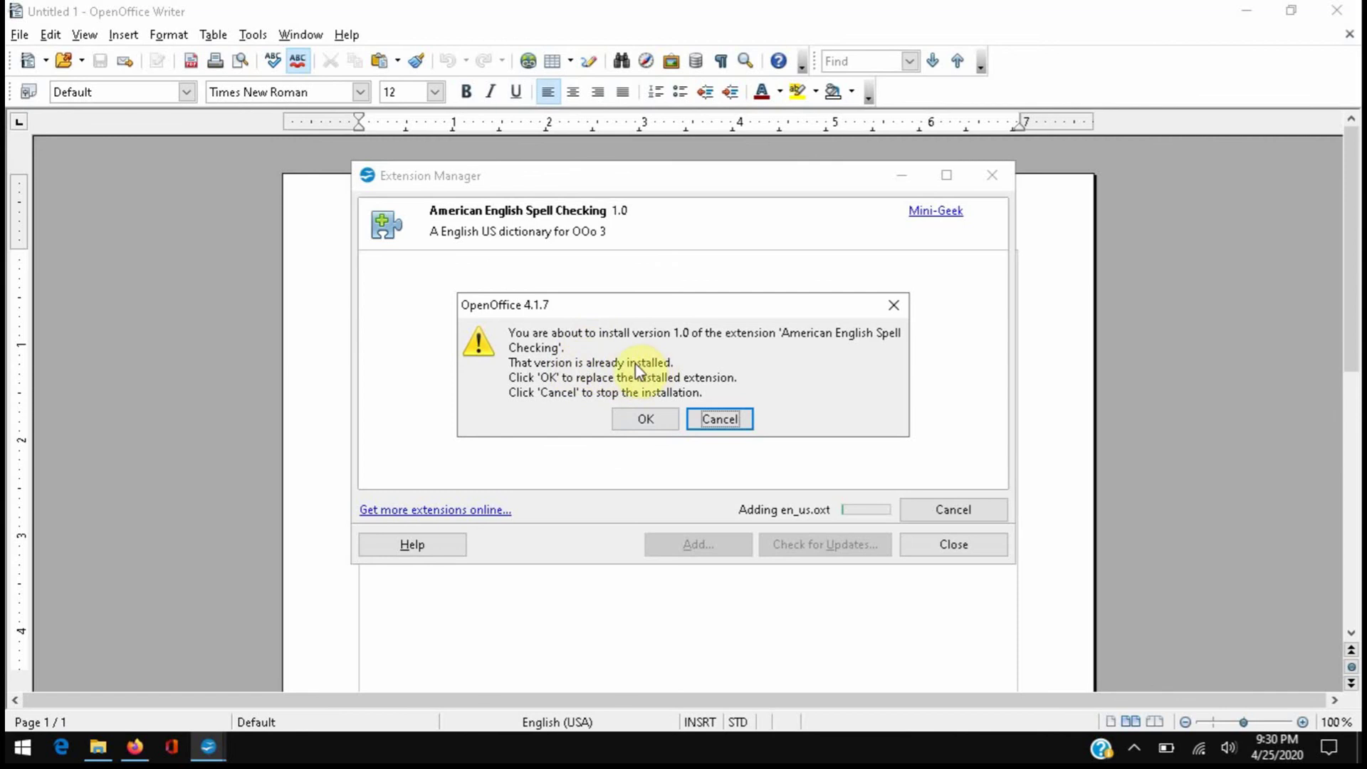
pyautogui.click(643, 419)
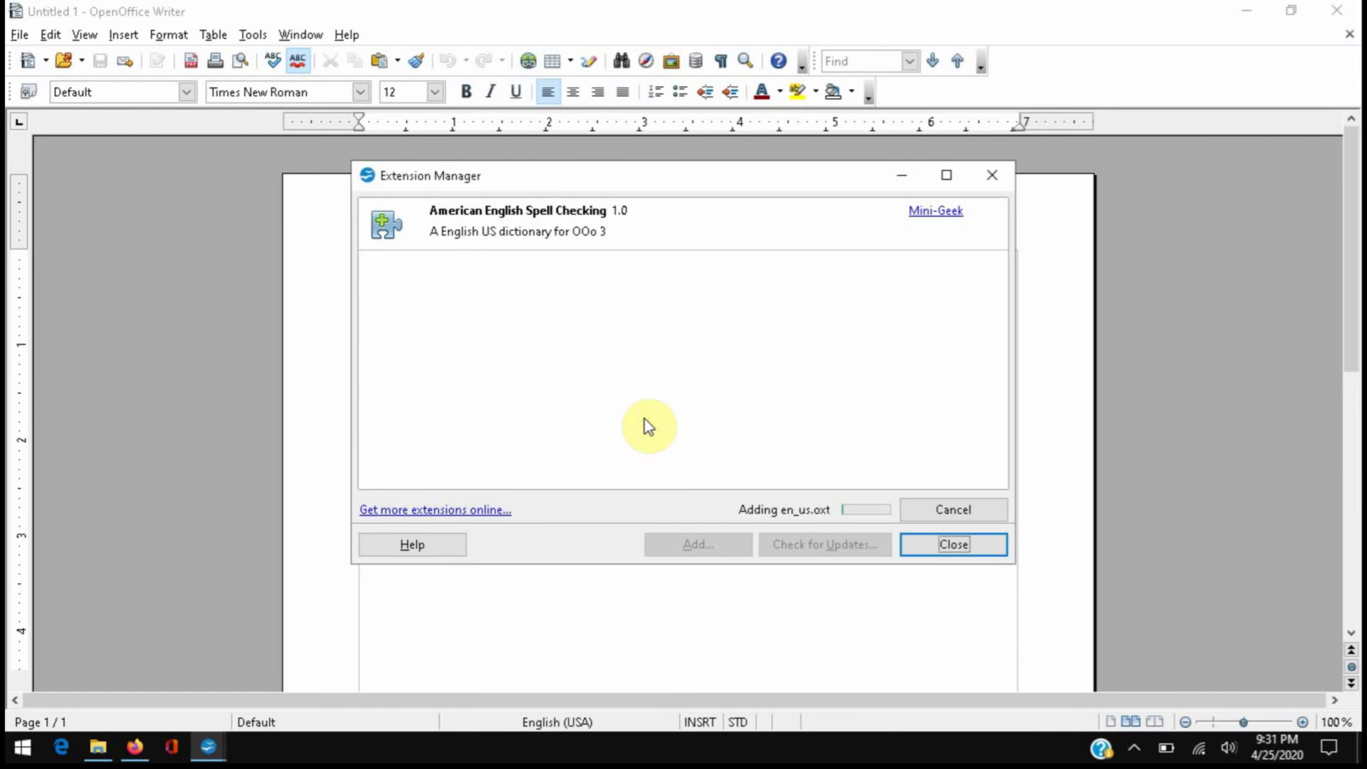
pyautogui.click(928, 544)
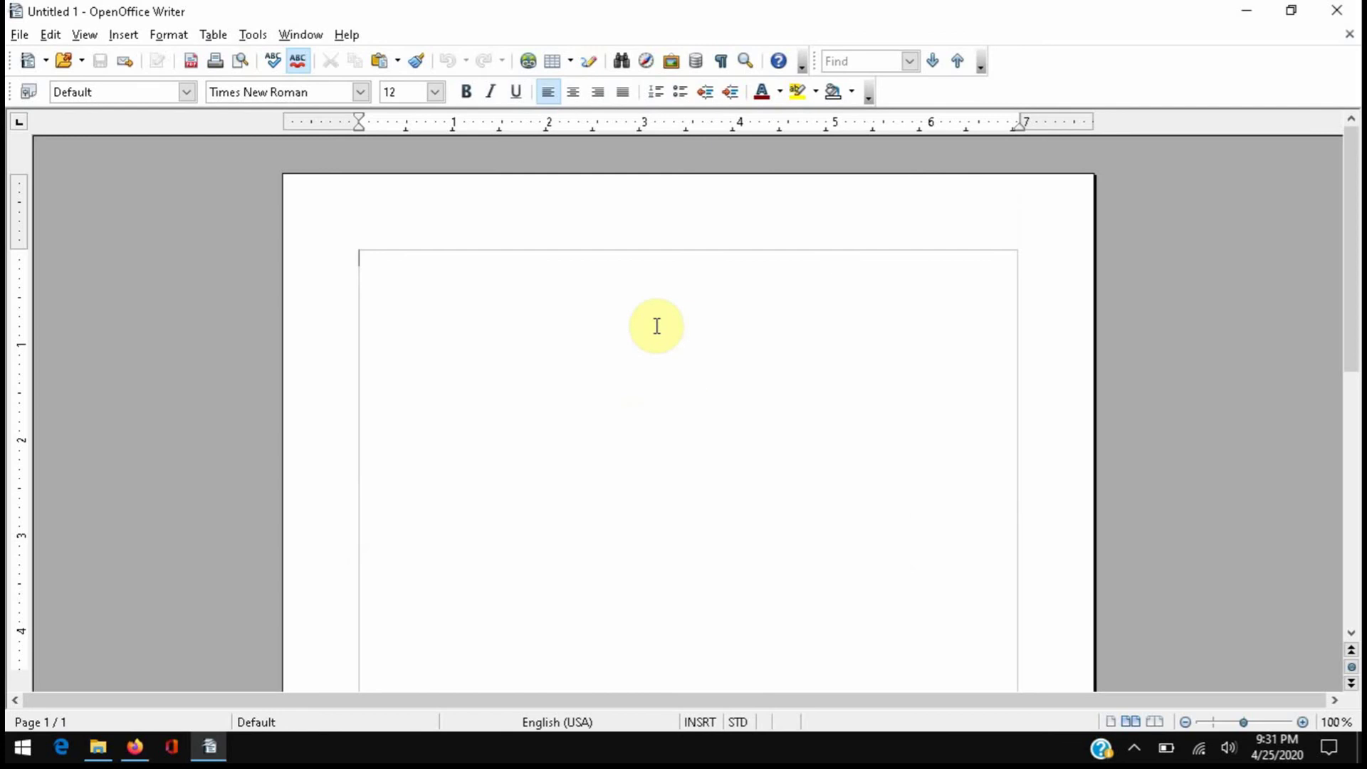
# Step: Type the test sentence "Testing spell checket tool." into the blank document
pyautogui.write('Testing spell che')
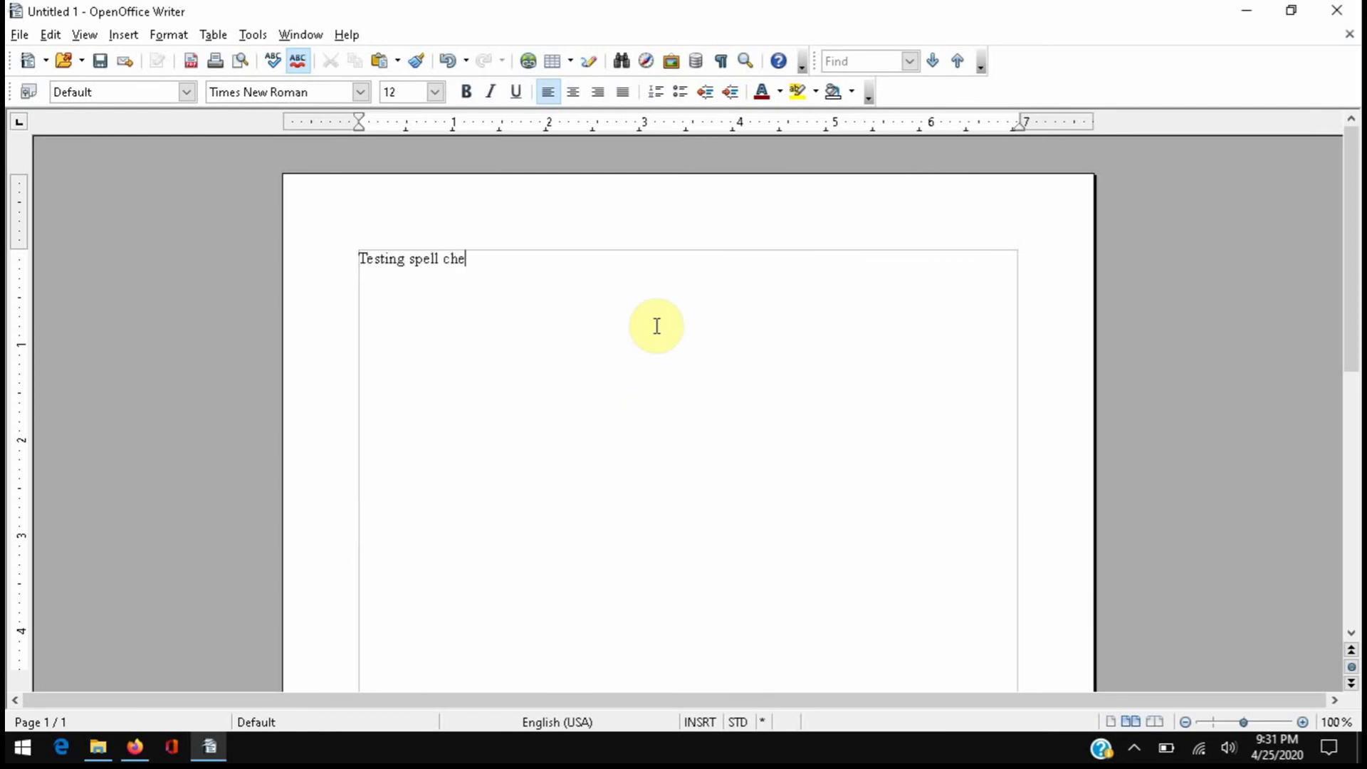
pyautogui.write('cket tool.')
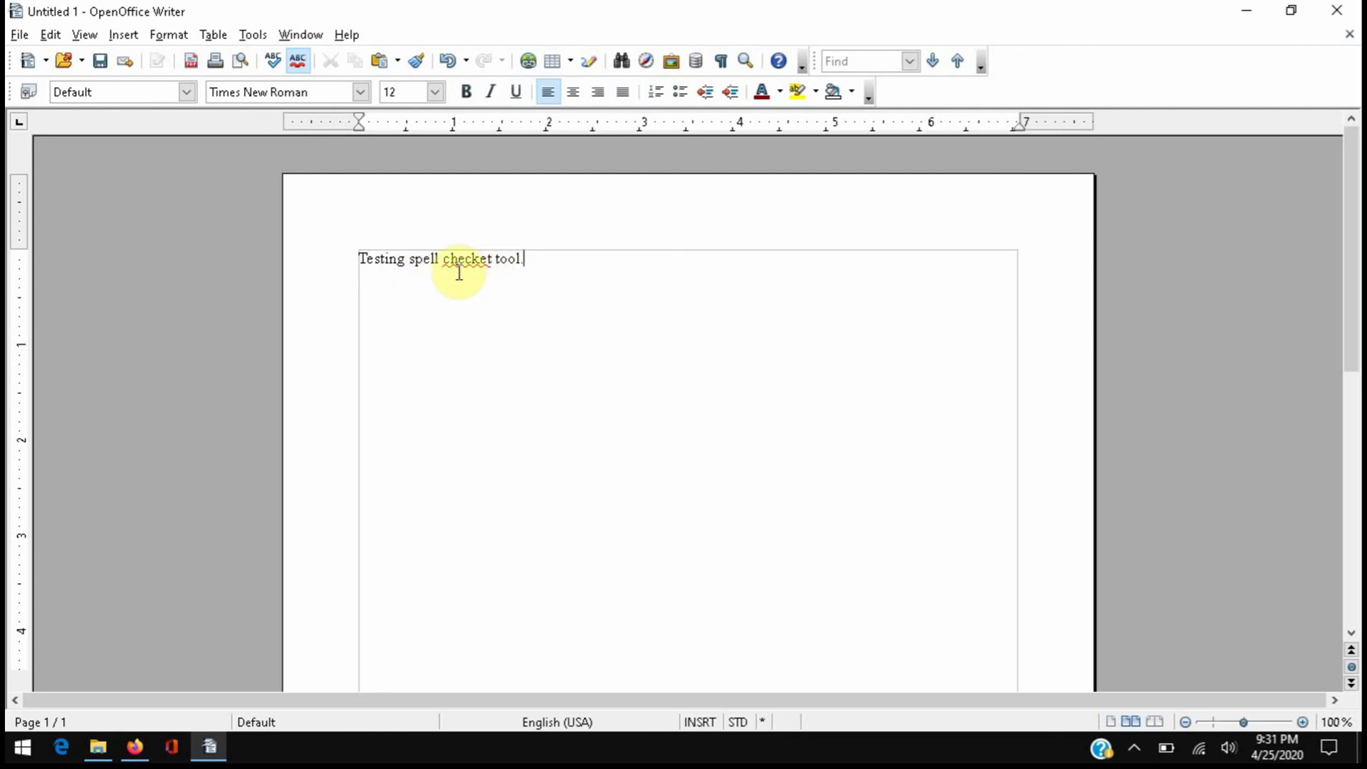
# Step: Spell-check the document and correct "checket" to the suggested "checker"
pyautogui.click(272, 61)
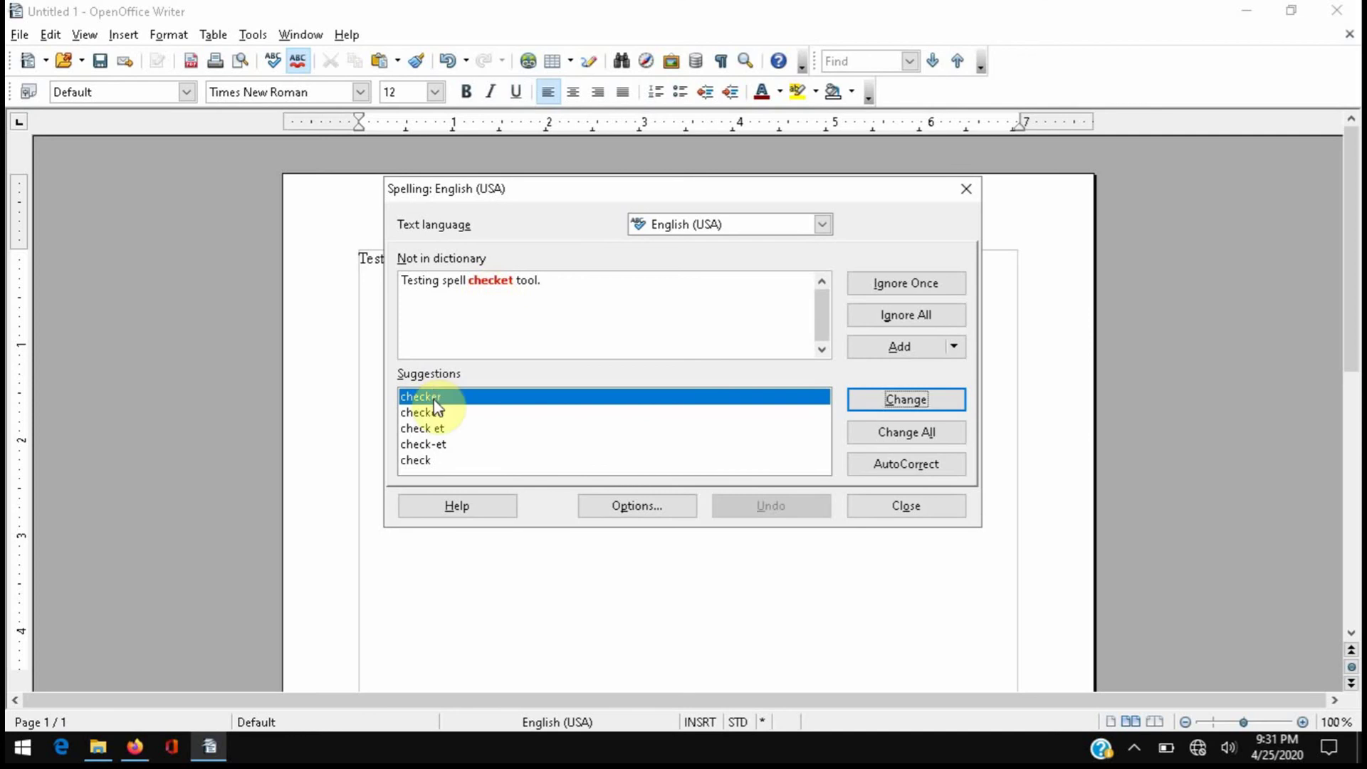
pyautogui.click(886, 397)
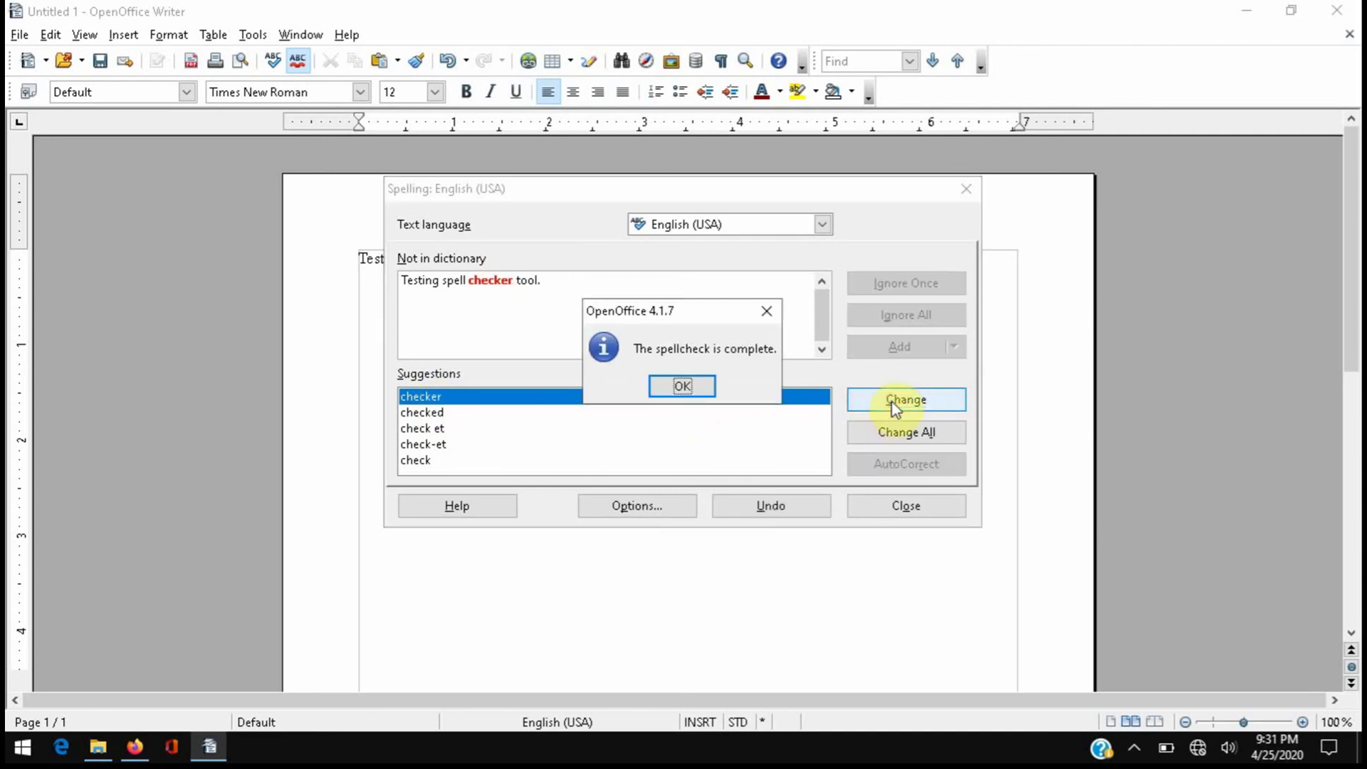
pyautogui.click(681, 386)
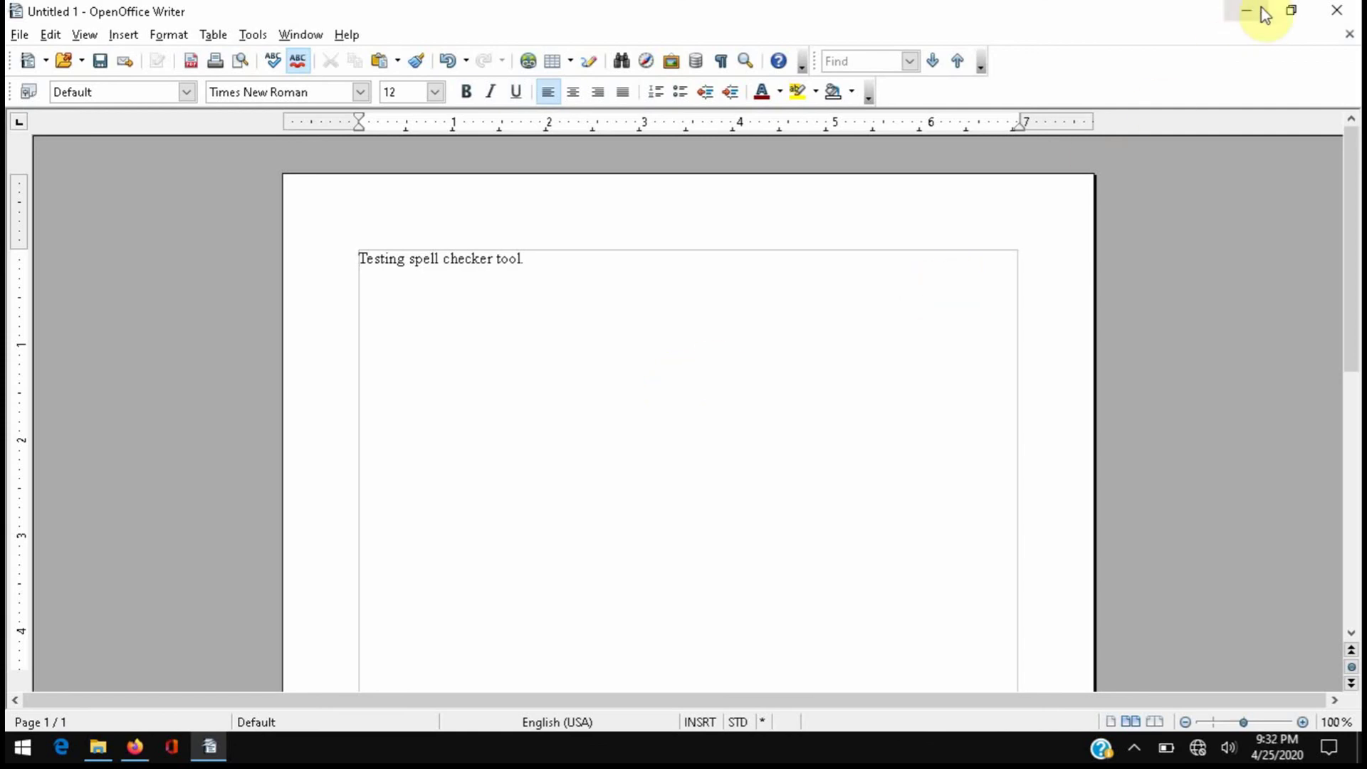
# Step: Close Writer, discarding the unsaved test document
pyautogui.click(1335, 11)
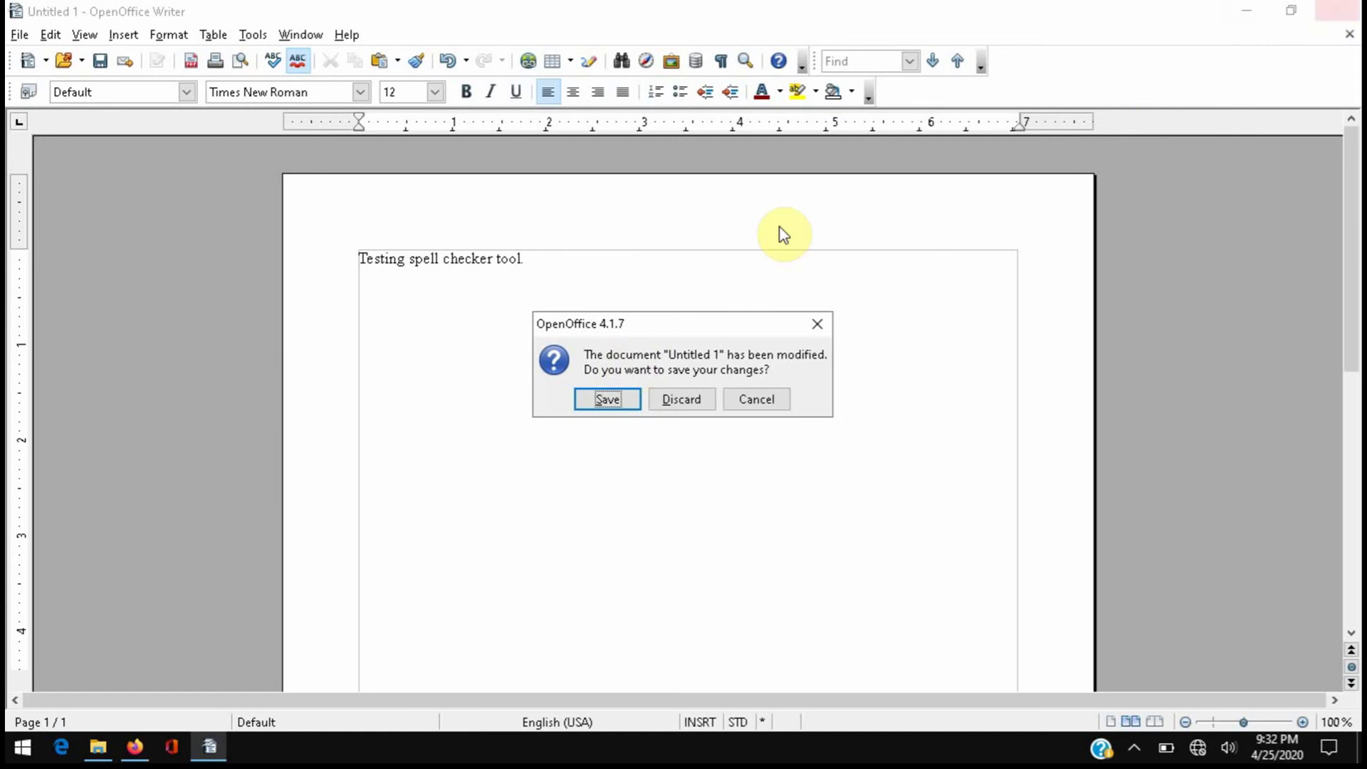
pyautogui.click(664, 400)
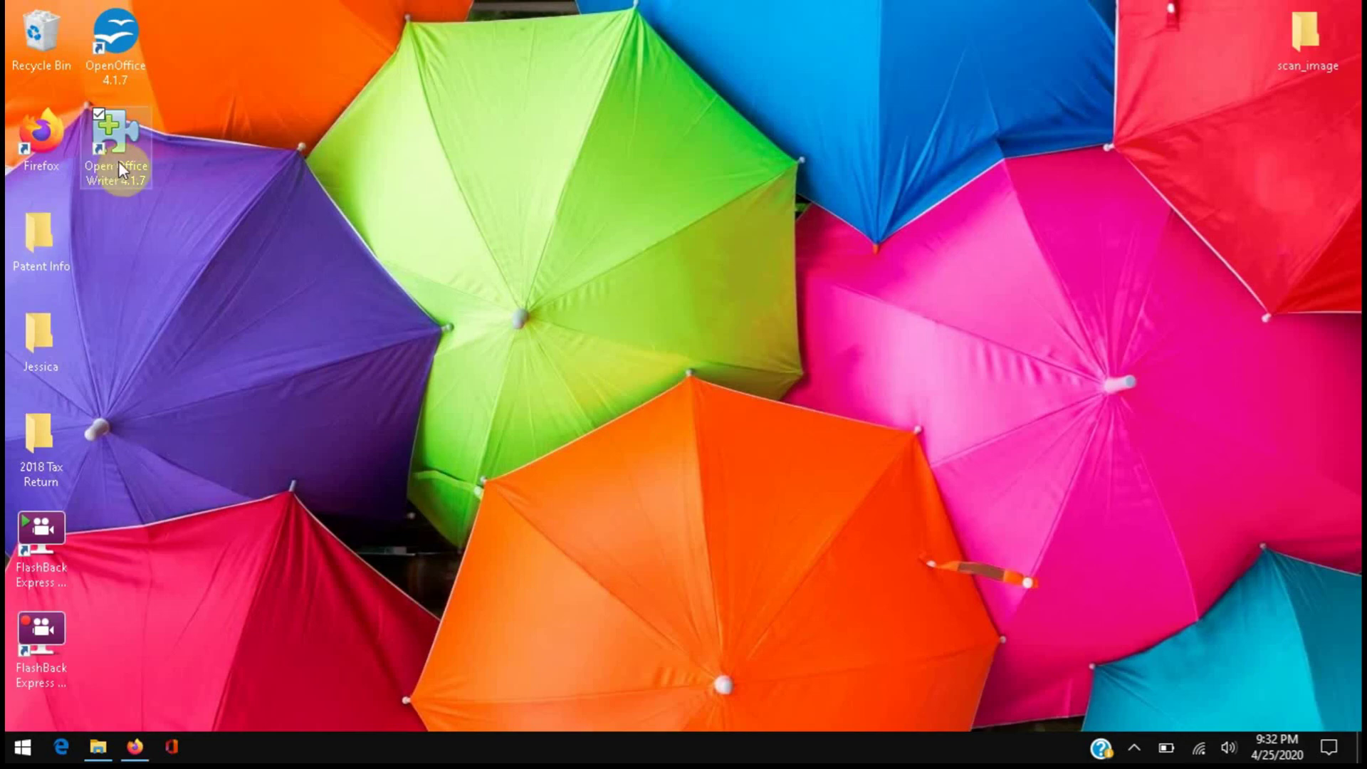